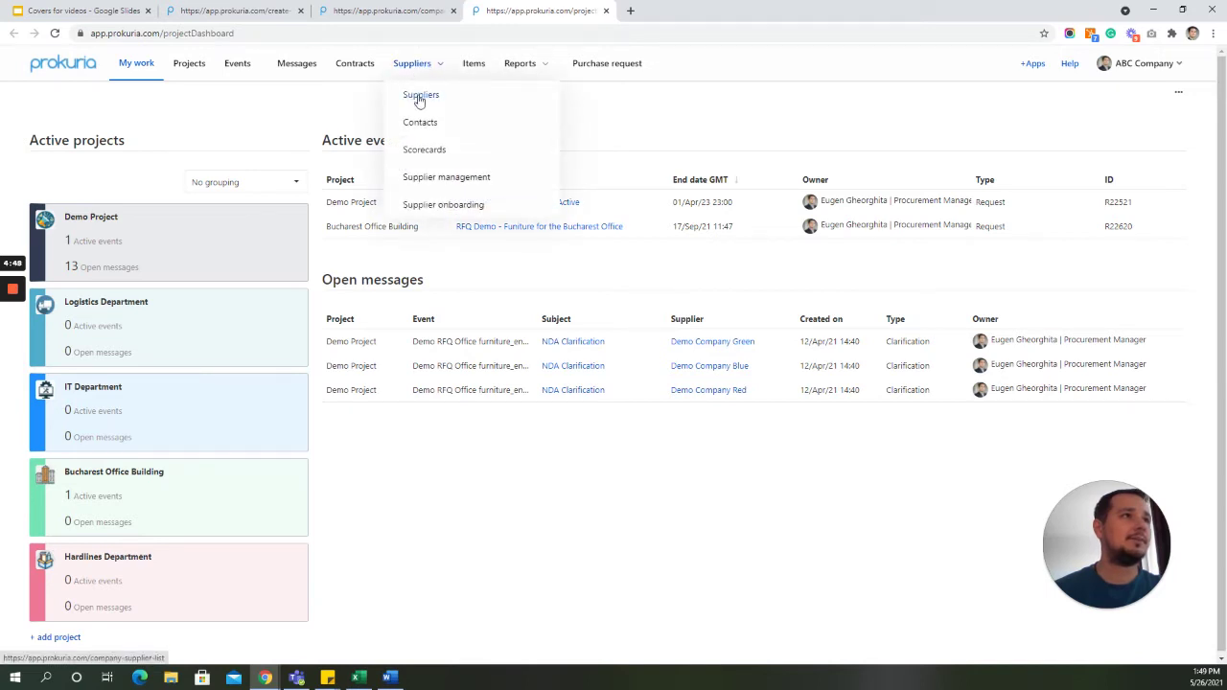
- Open the supplier list and view the filter options for the Country and Category columns
click(420, 96)
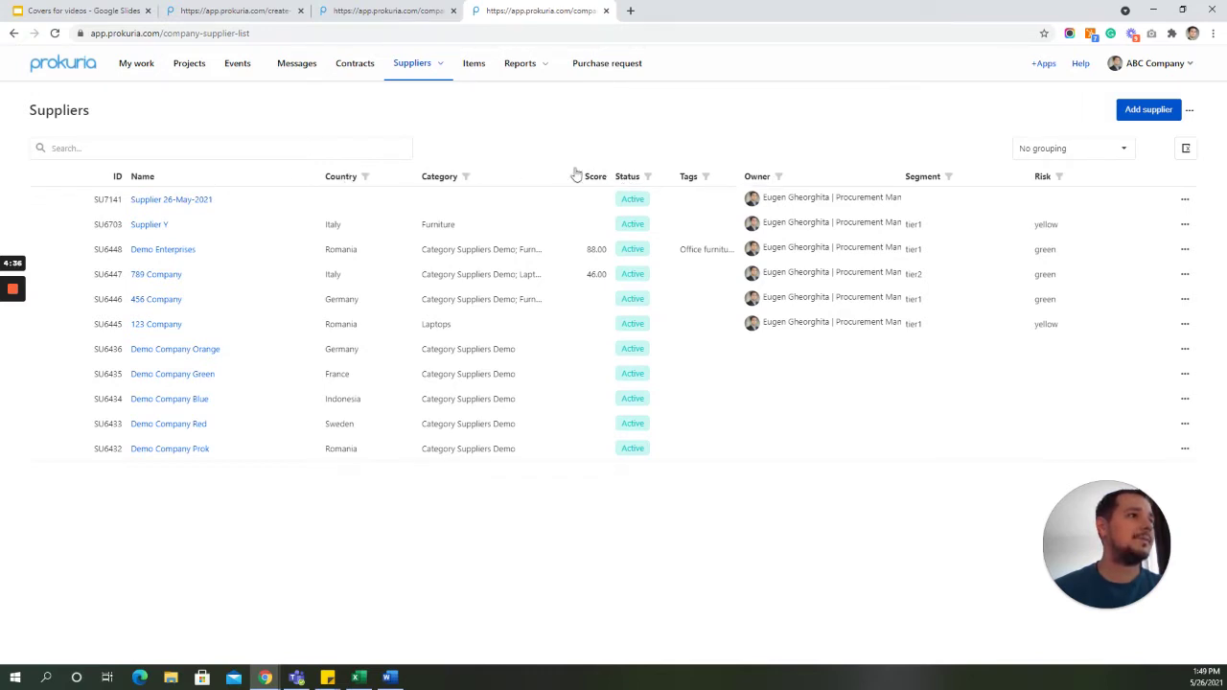
click(366, 176)
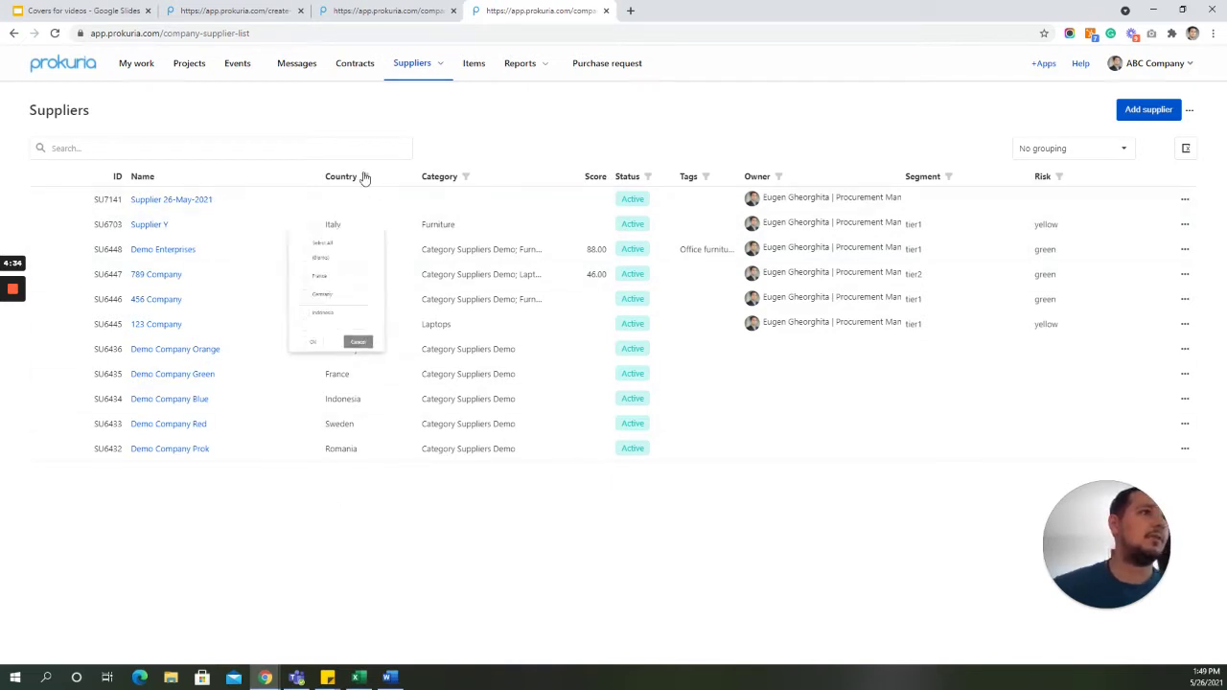
click(466, 176)
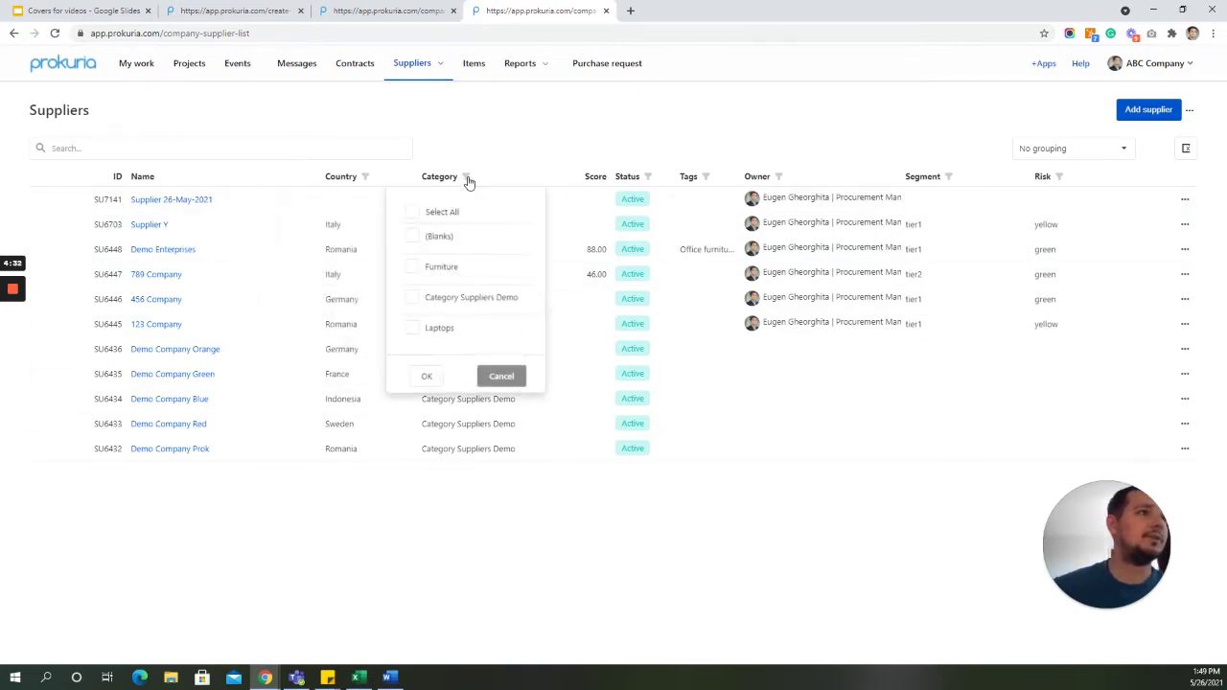
click(468, 550)
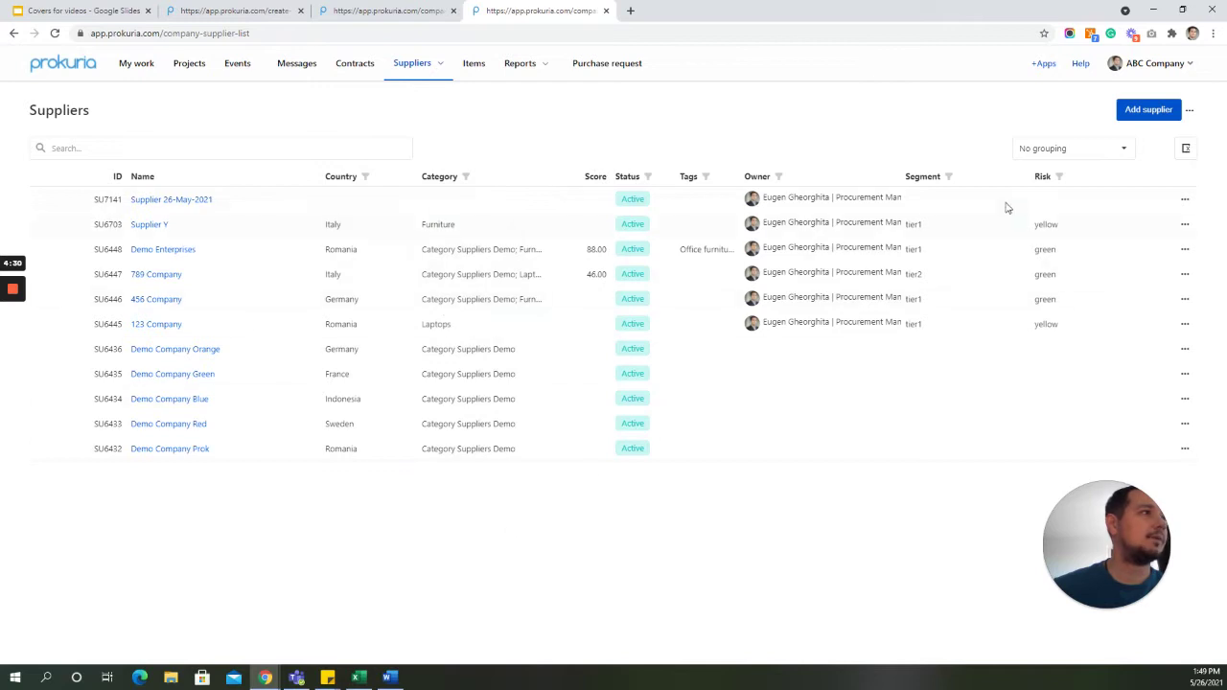
- Group the supplier list by country and set it back to no grouping
click(1123, 150)
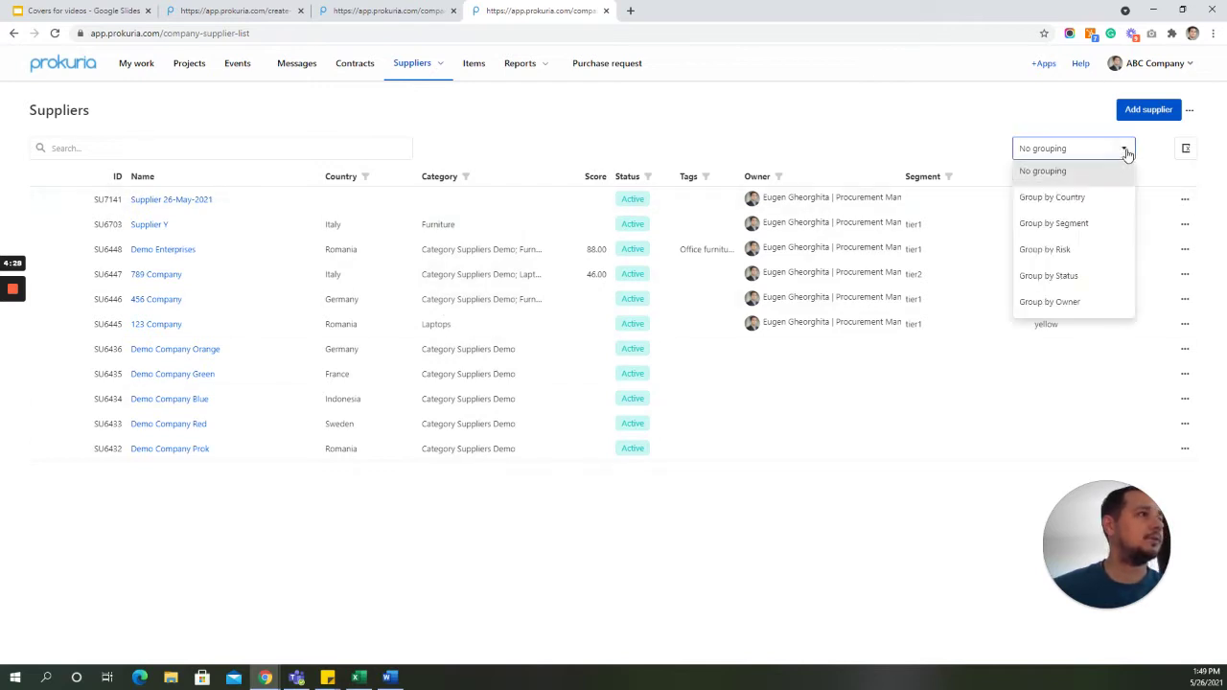
click(1068, 198)
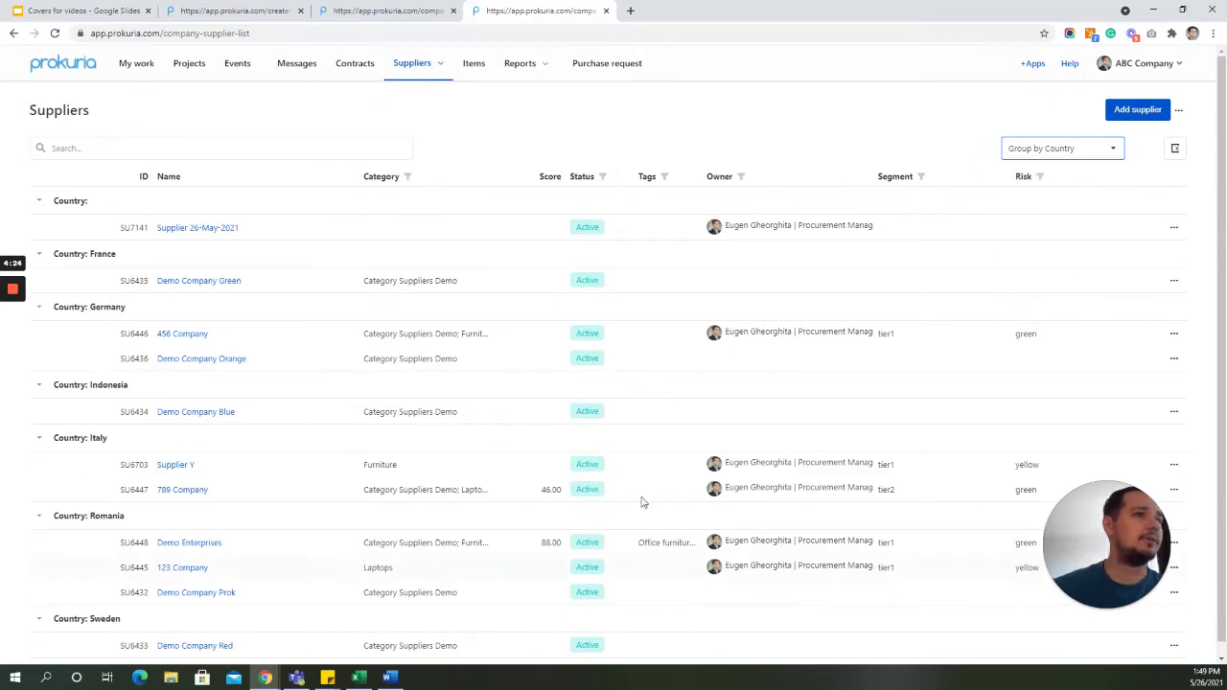
click(1112, 144)
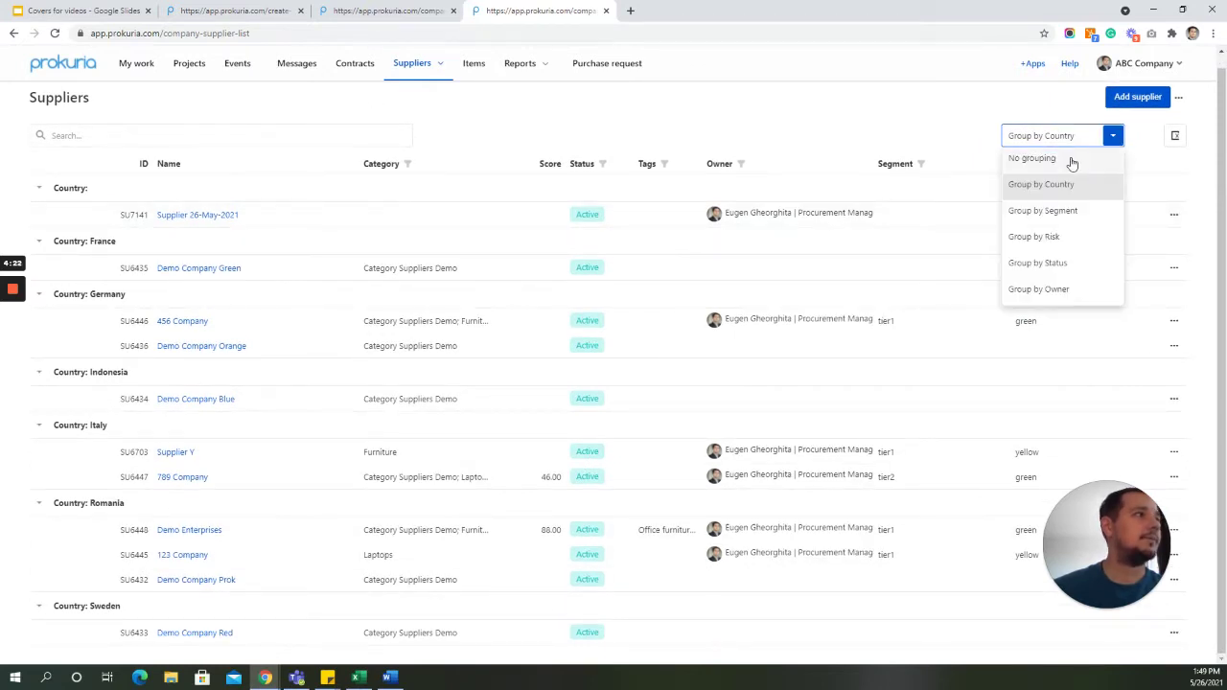
click(1070, 161)
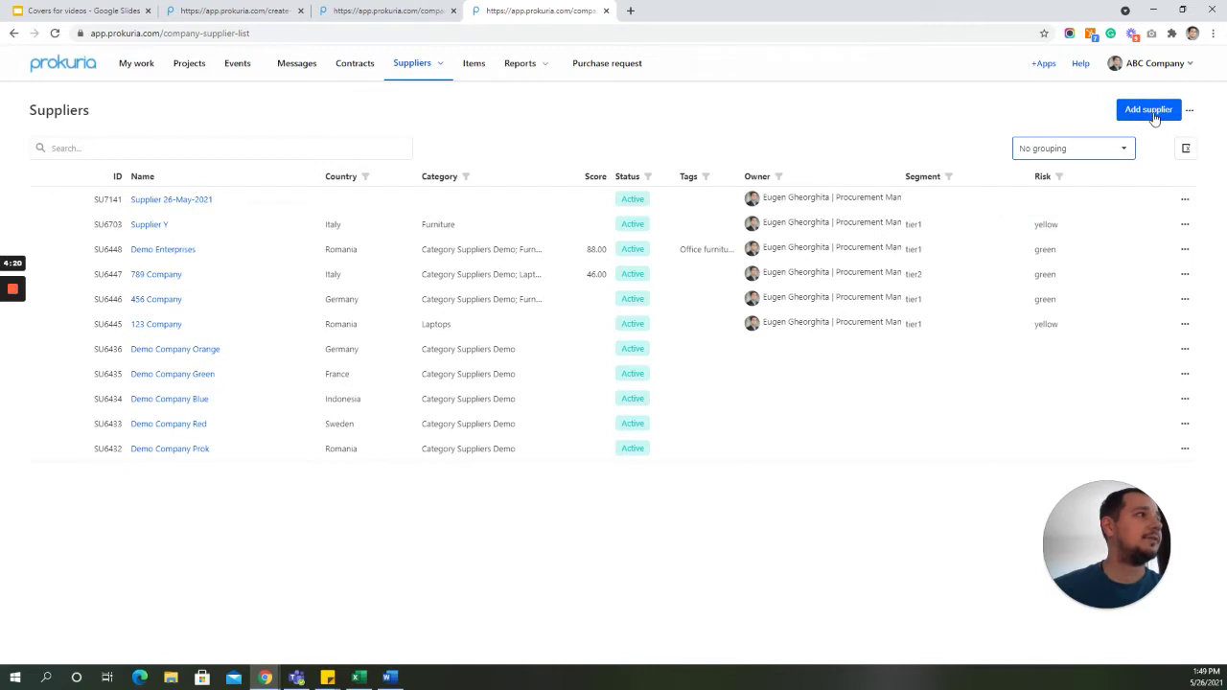
- Add a new supplier record and switch to the already open Demo Enterprises supplier page
click(1148, 111)
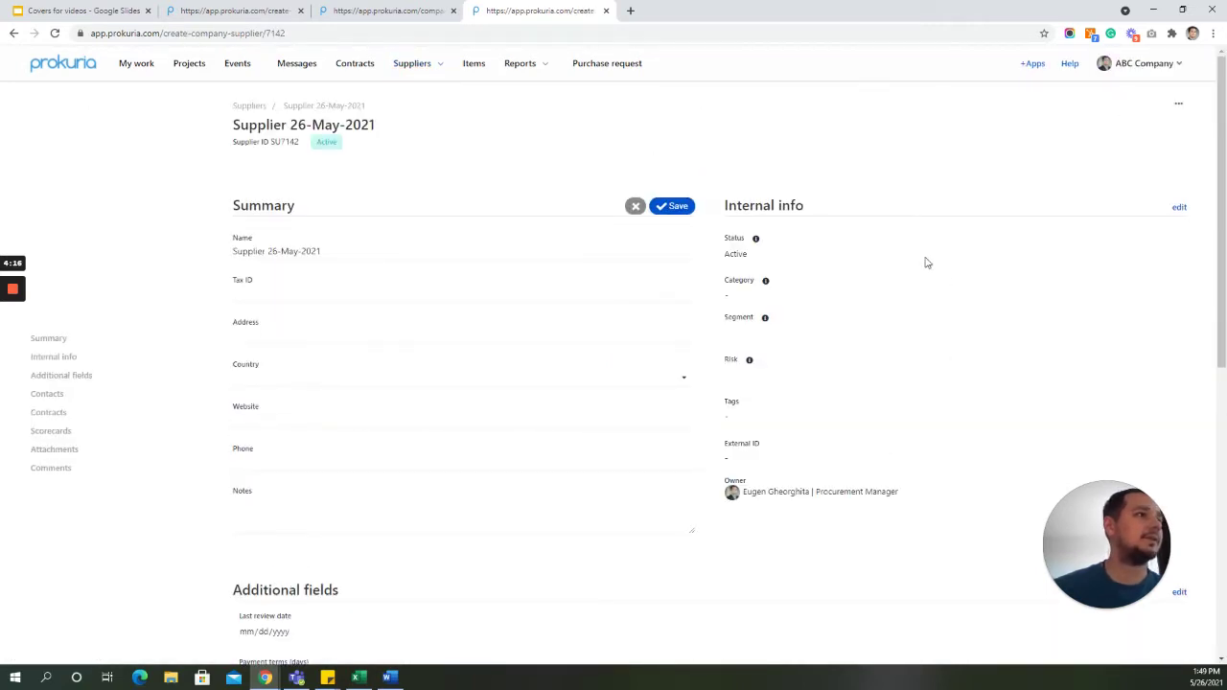
click(260, 16)
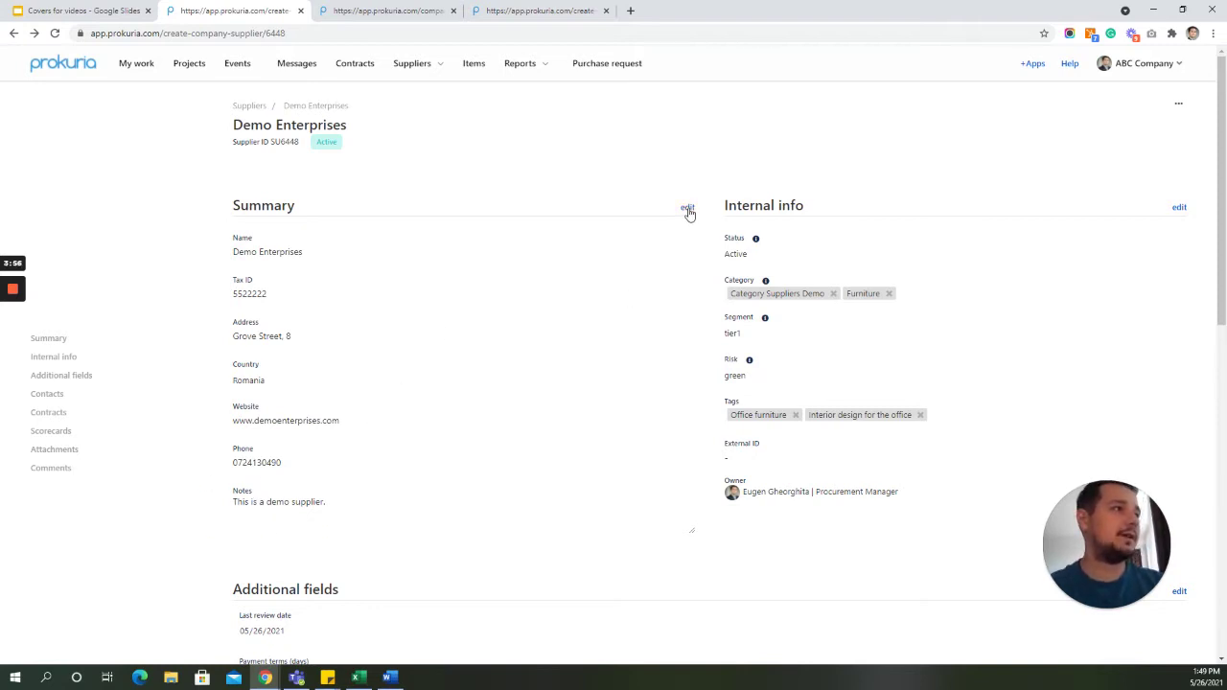
- Open the Internal info section of Demo Enterprises for editing and view the available Status options
click(1179, 209)
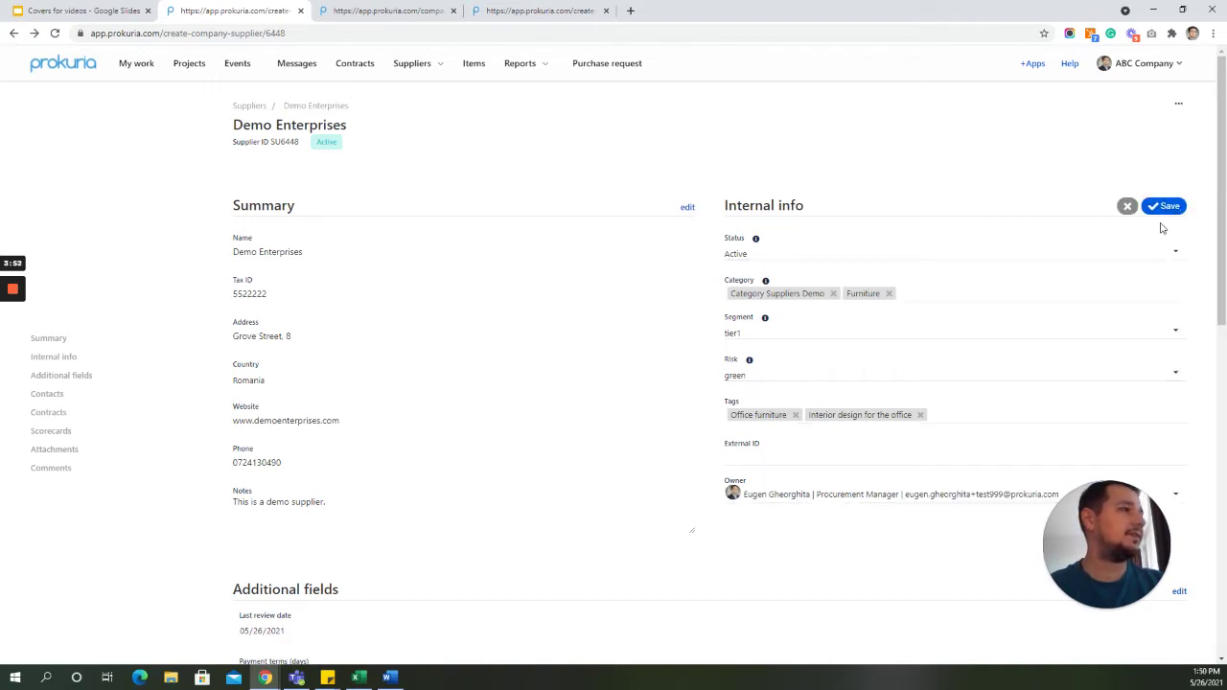
click(1166, 211)
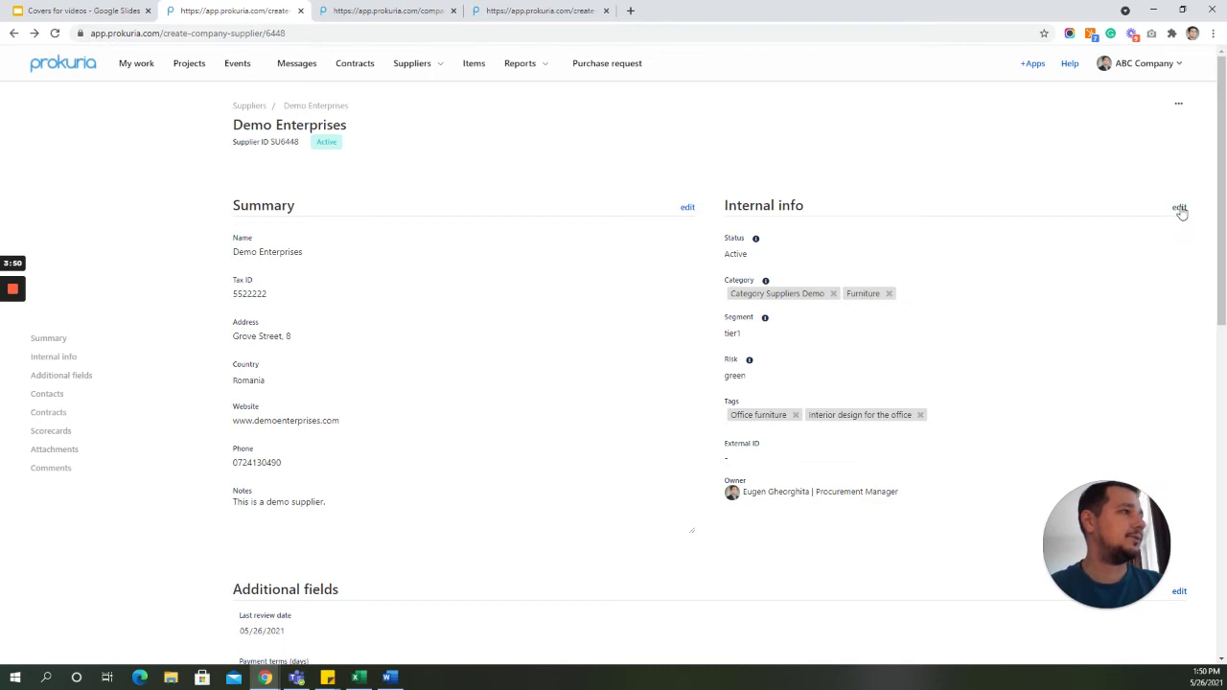
click(1180, 209)
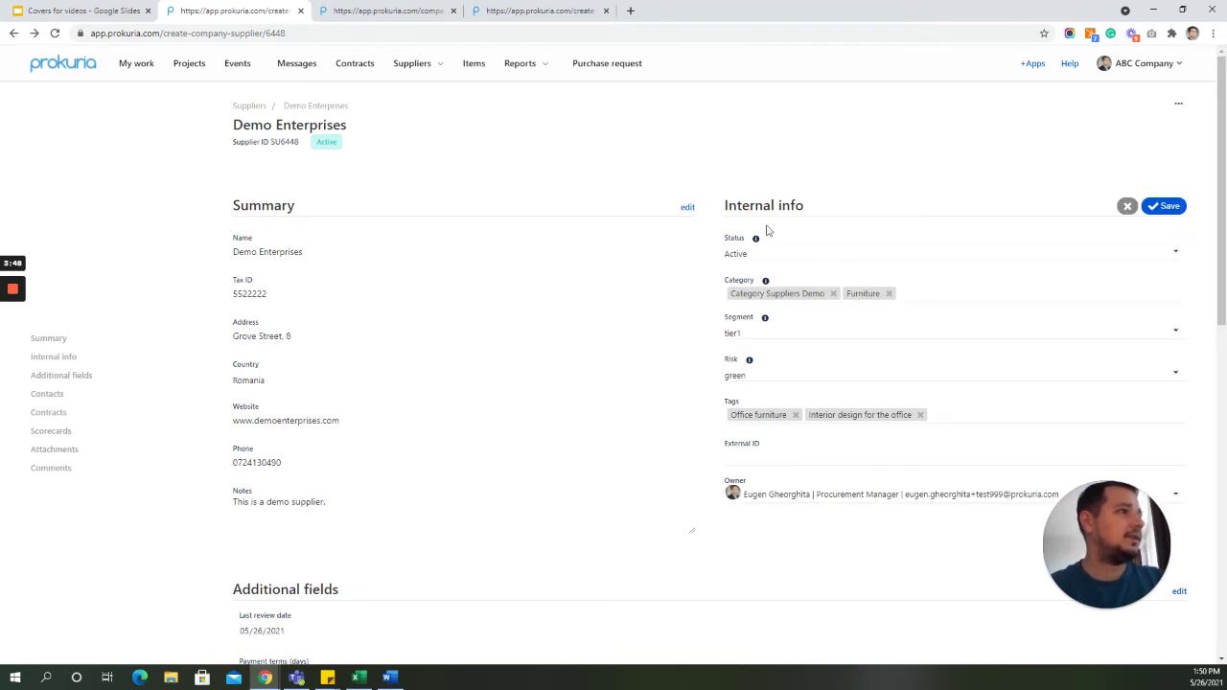
click(759, 253)
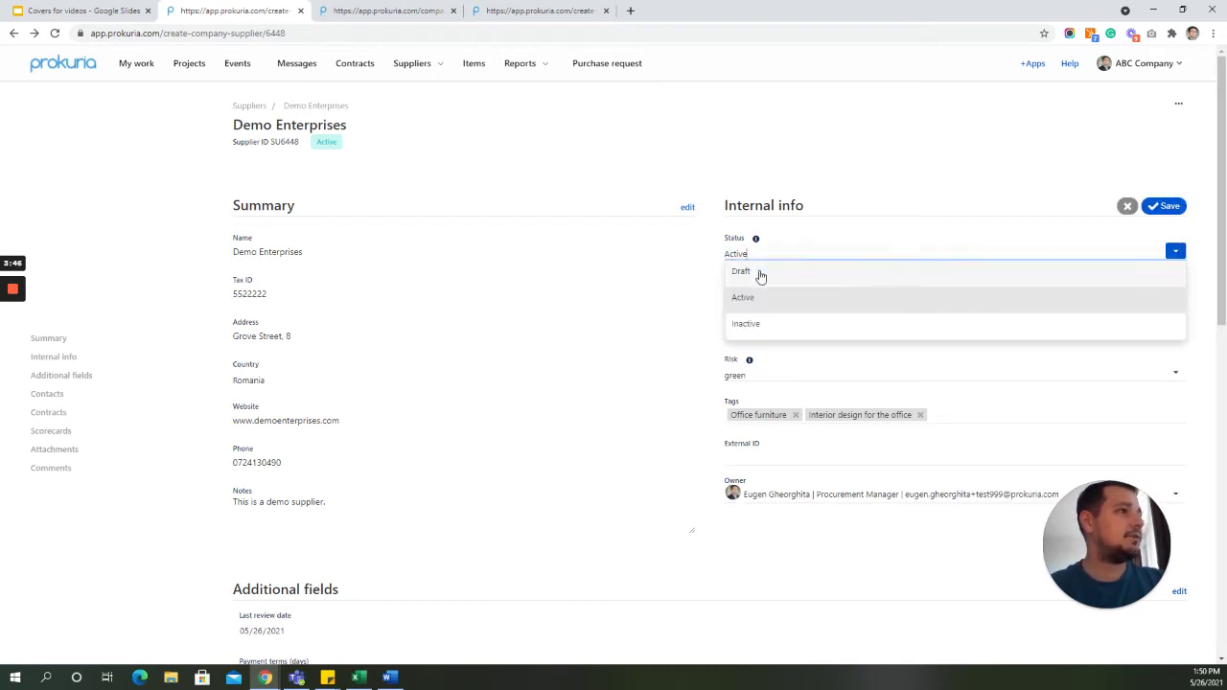
click(679, 342)
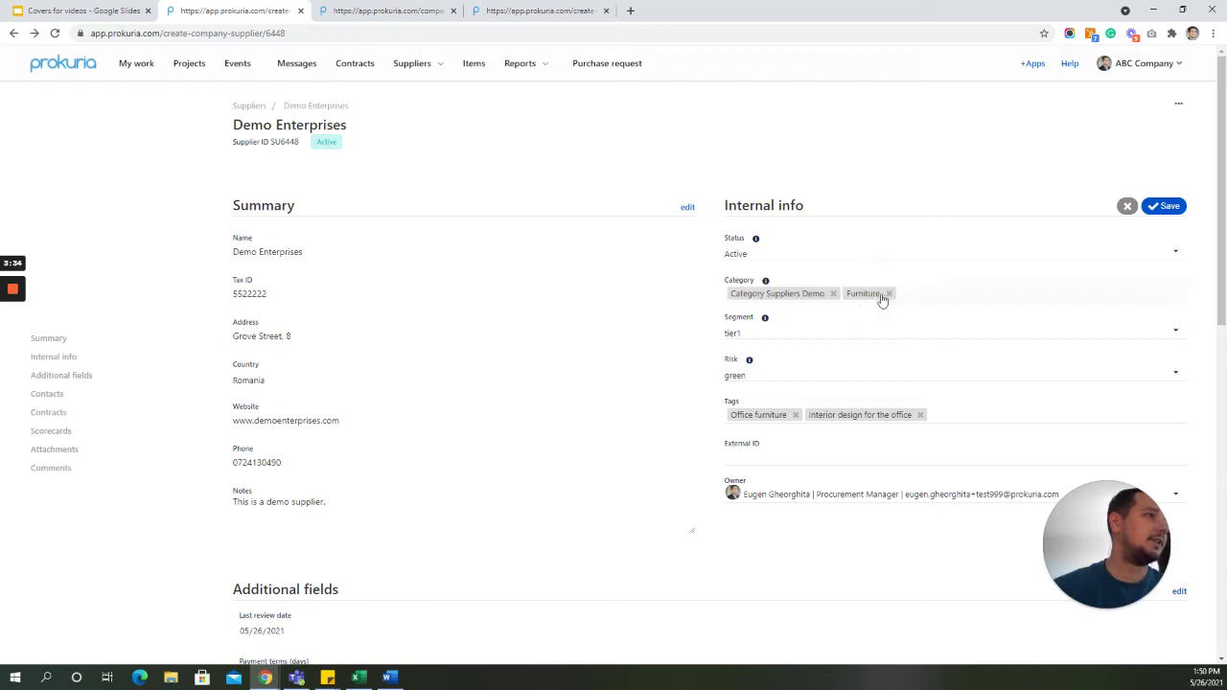
- View the available Category, Segment and Risk options in the supplier's Internal info section
click(918, 288)
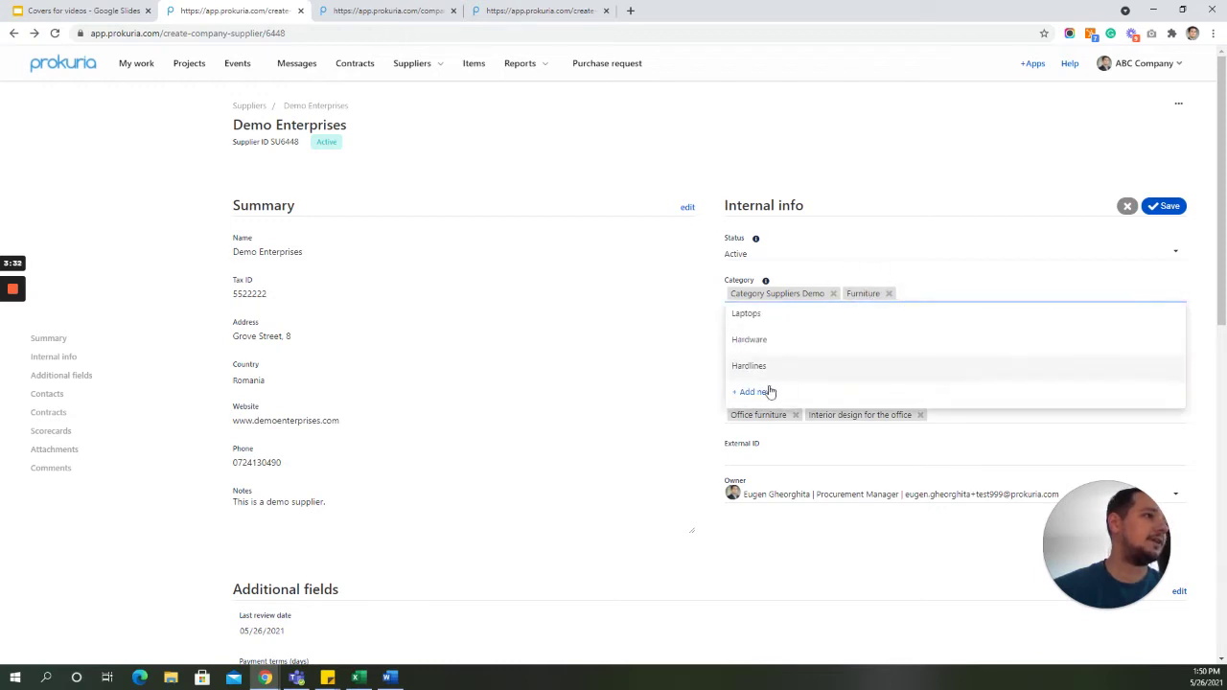
click(658, 361)
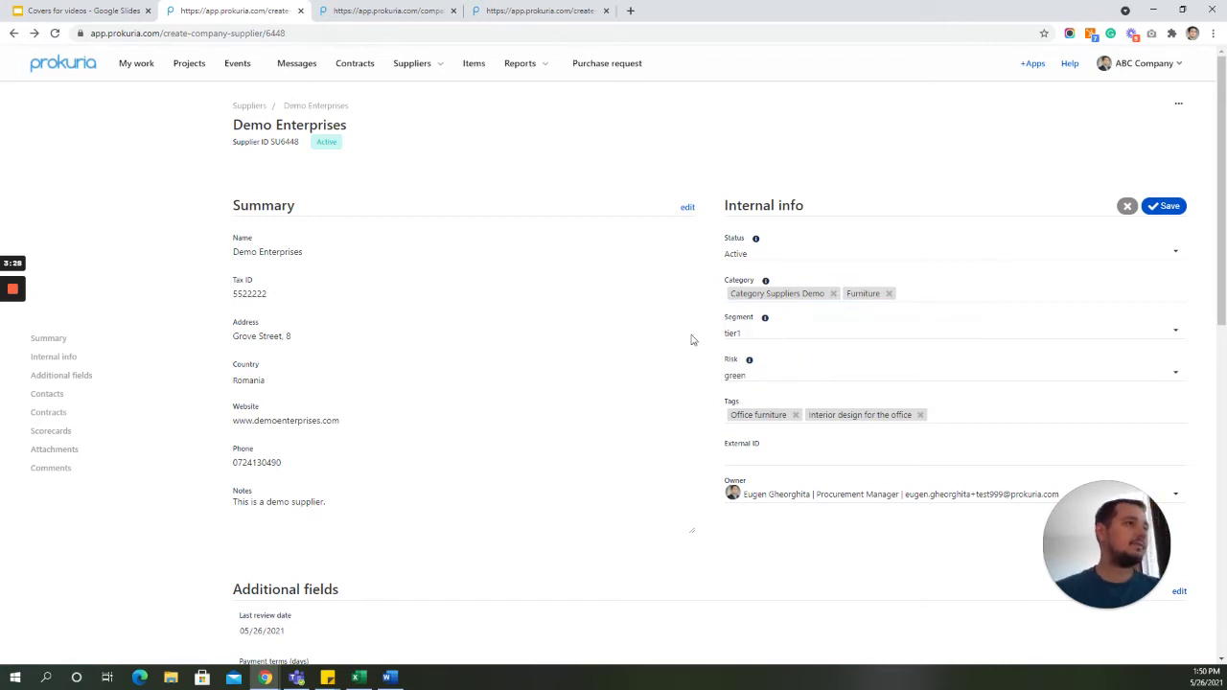
click(795, 333)
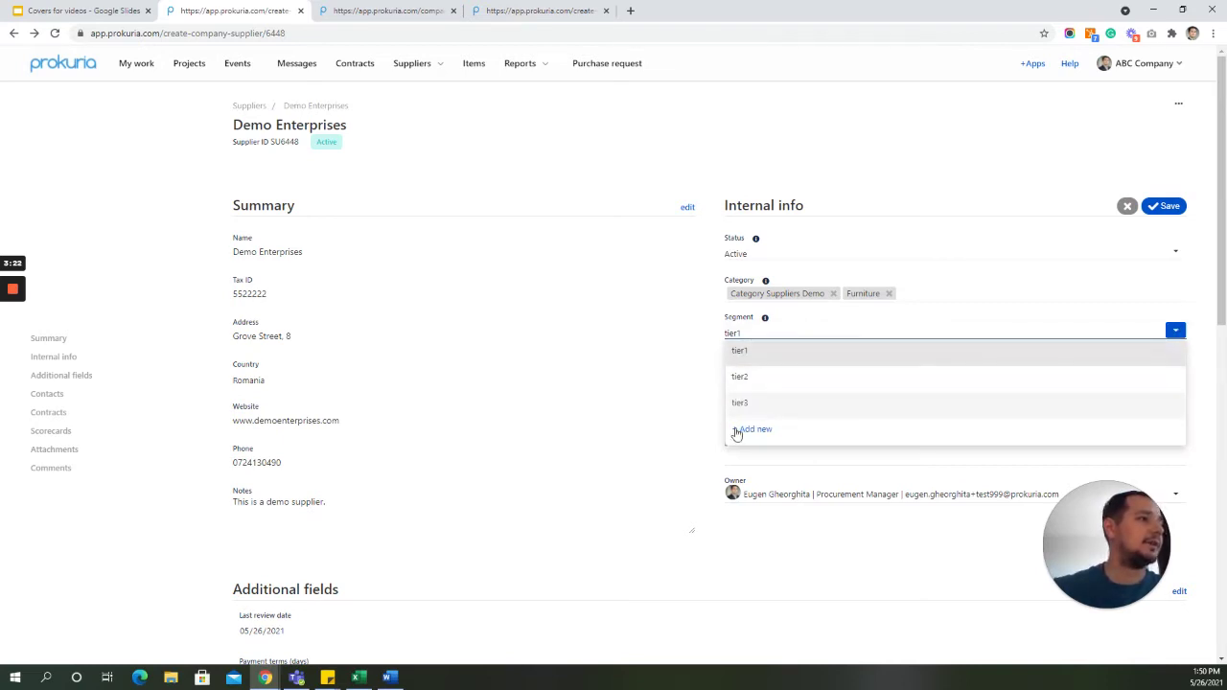
click(663, 430)
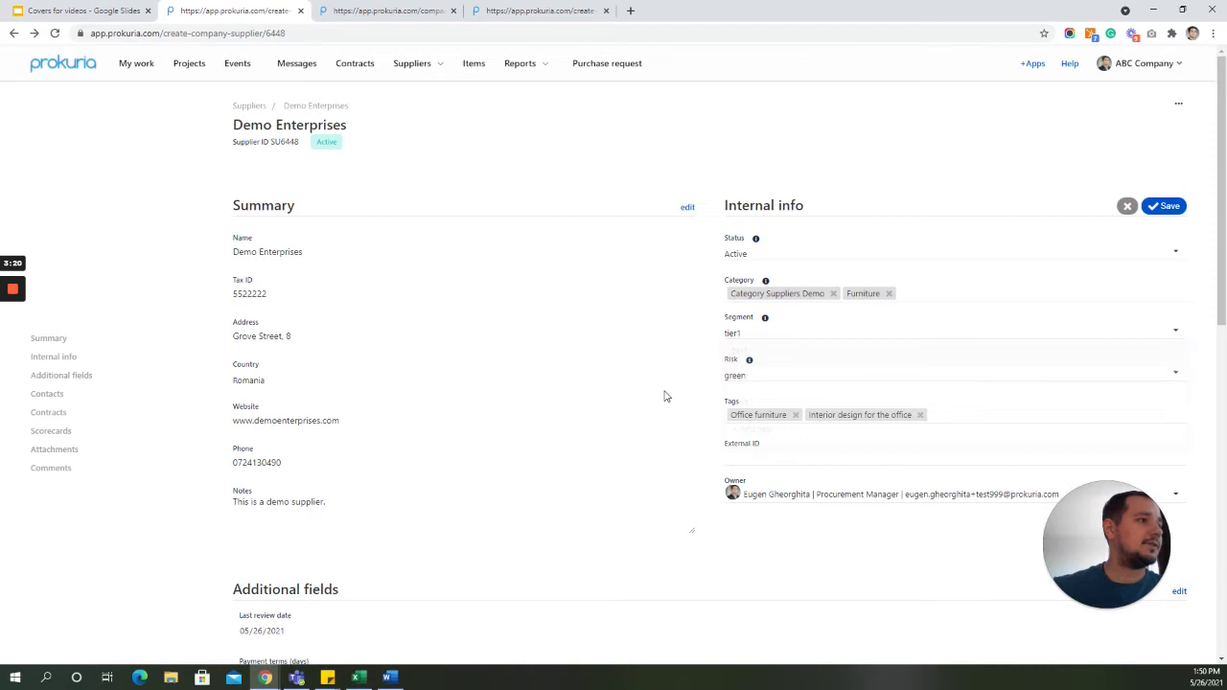
click(756, 382)
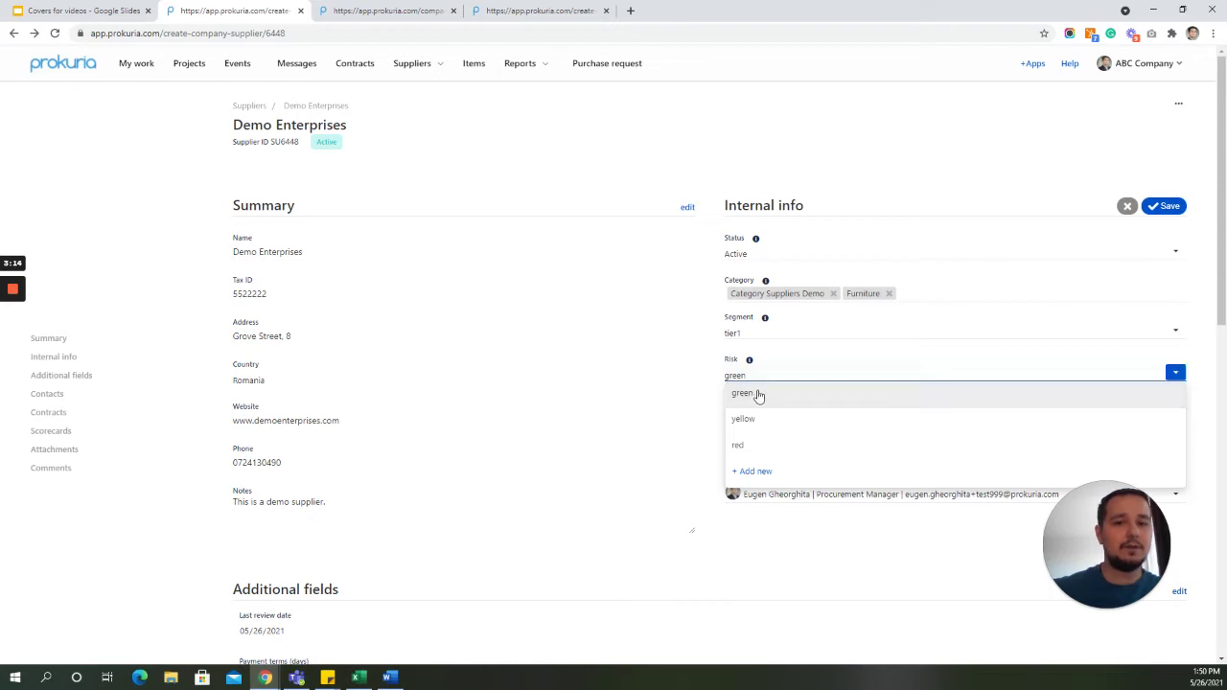
click(685, 461)
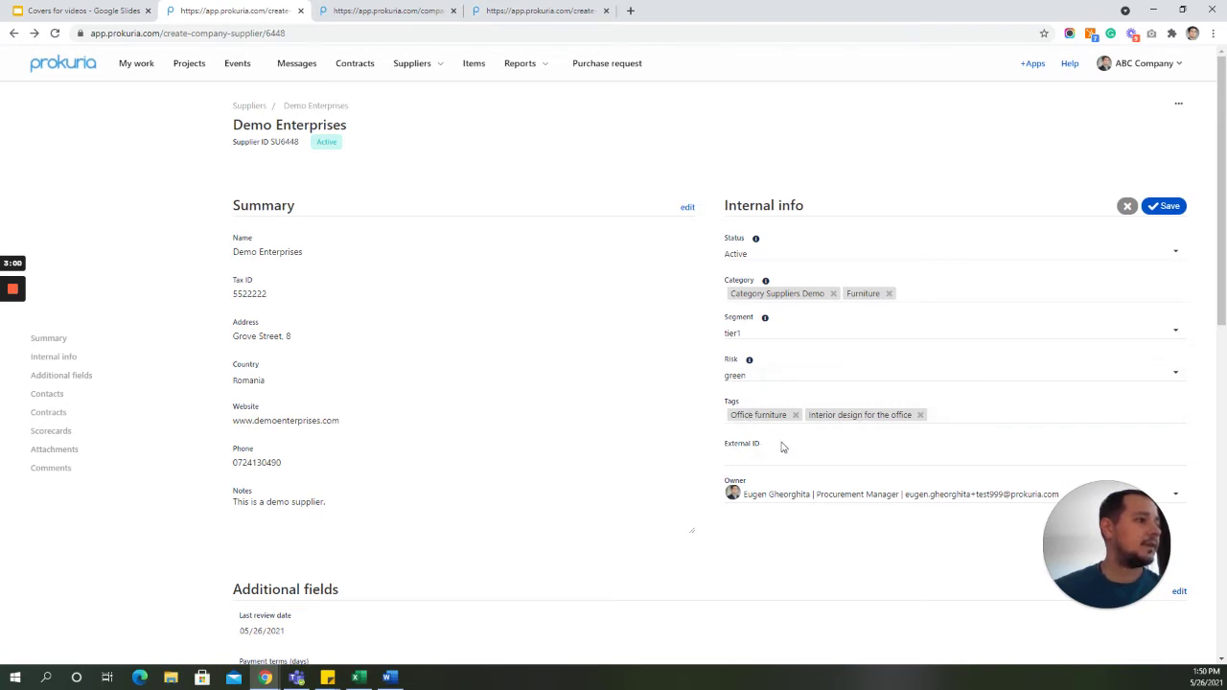
- Review the External ID, Owner and Tags fields and save the Internal info section
scroll(792, 475, down, 1)
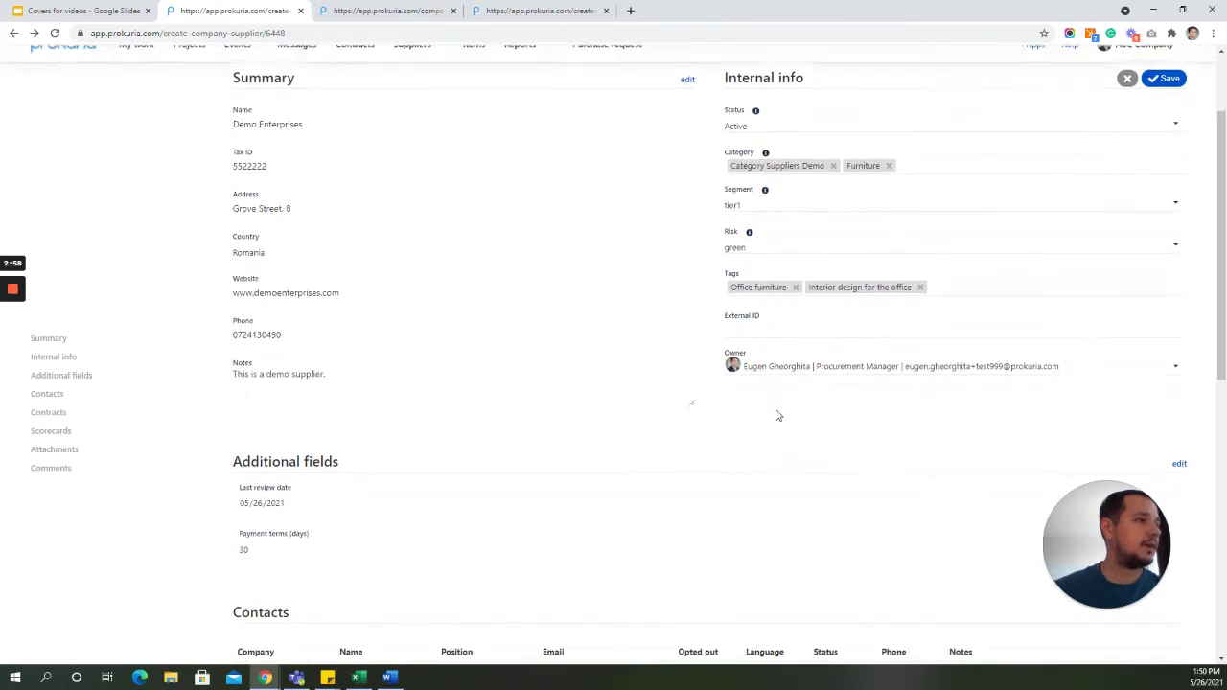
click(763, 330)
click(750, 430)
scroll(750, 441, up, 1)
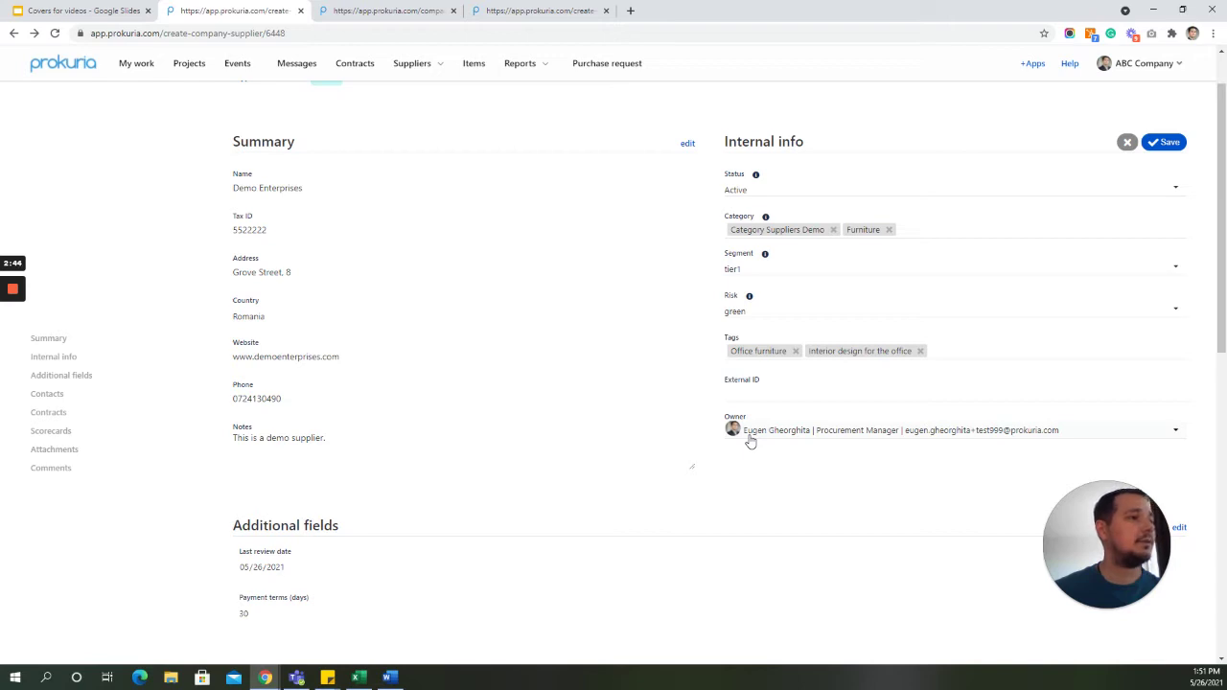
click(775, 388)
click(738, 508)
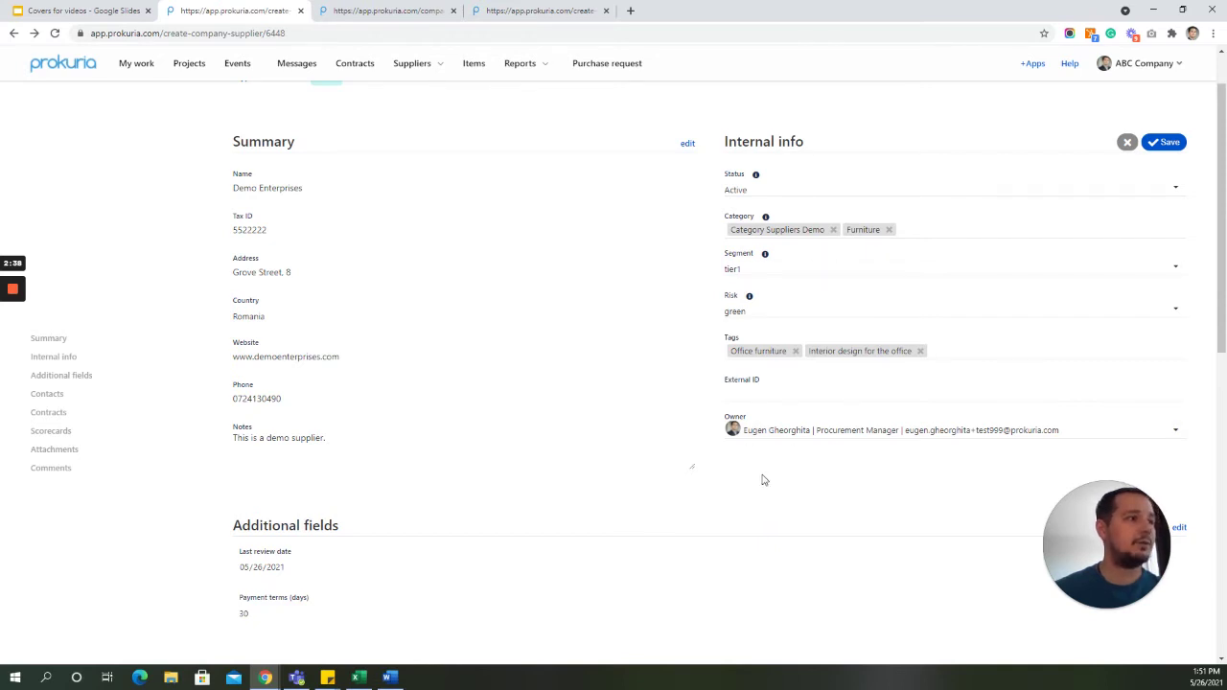
scroll(770, 479, down, 1)
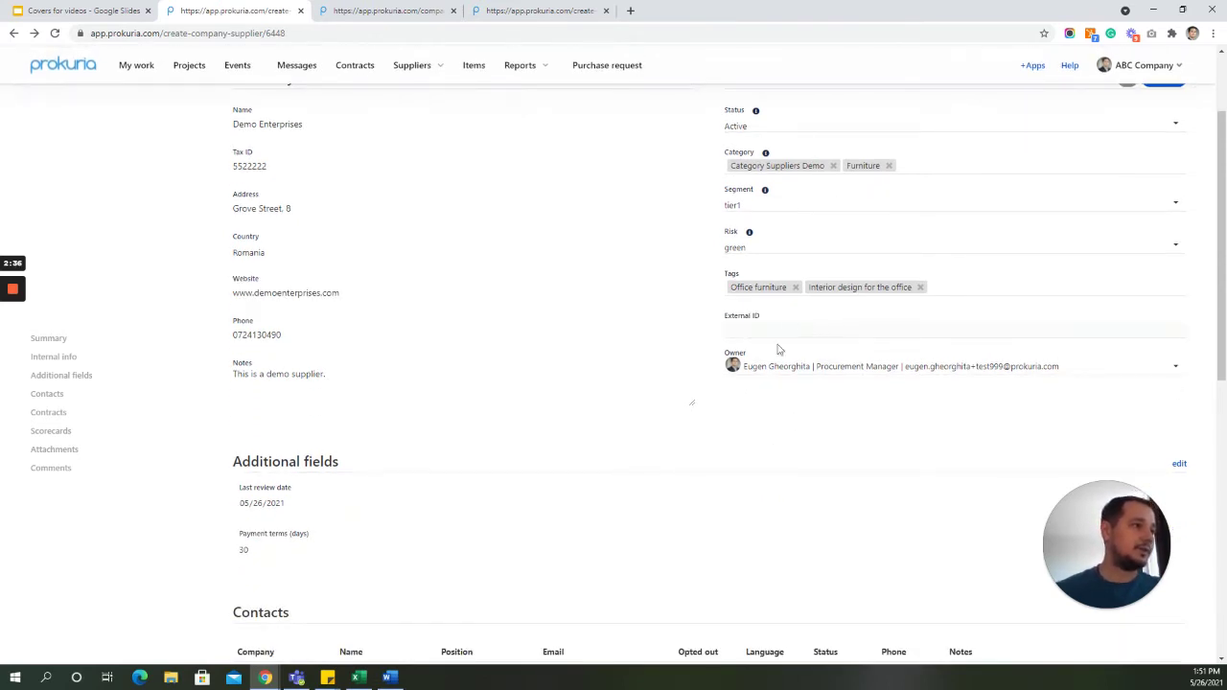
scroll(853, 414, up, 2)
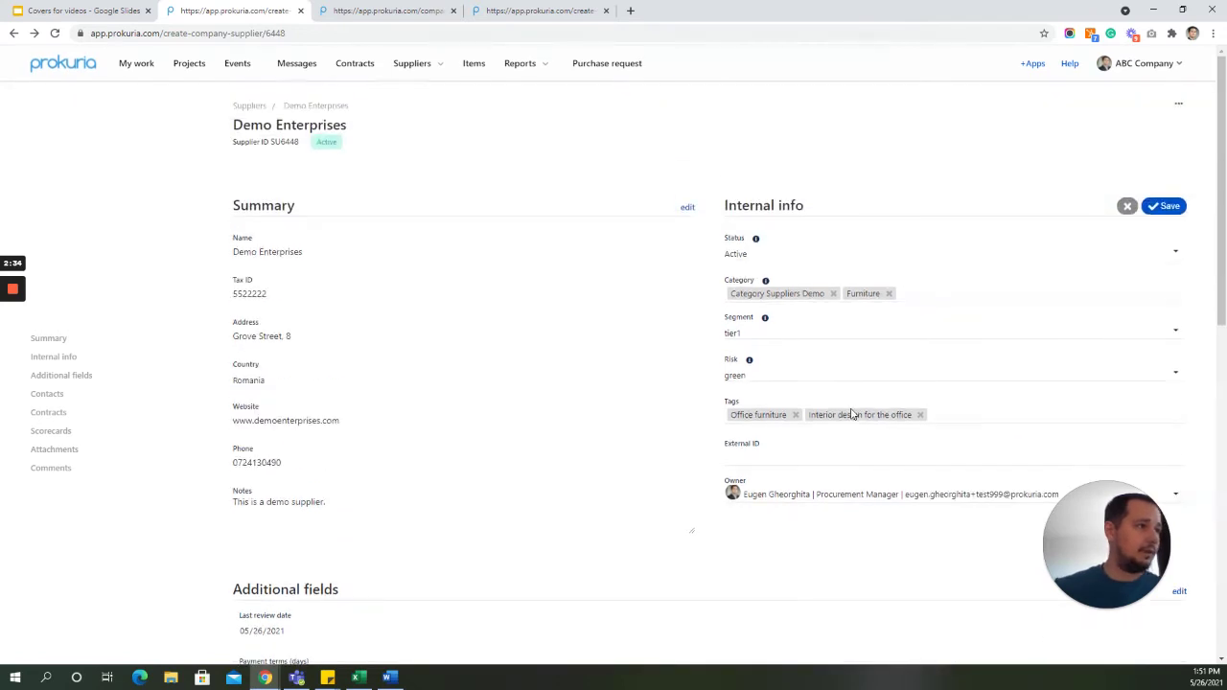
click(1163, 206)
- Open the page design of the Suppliers entity and show 100 fields per page in its field list
scroll(511, 451, down, 4)
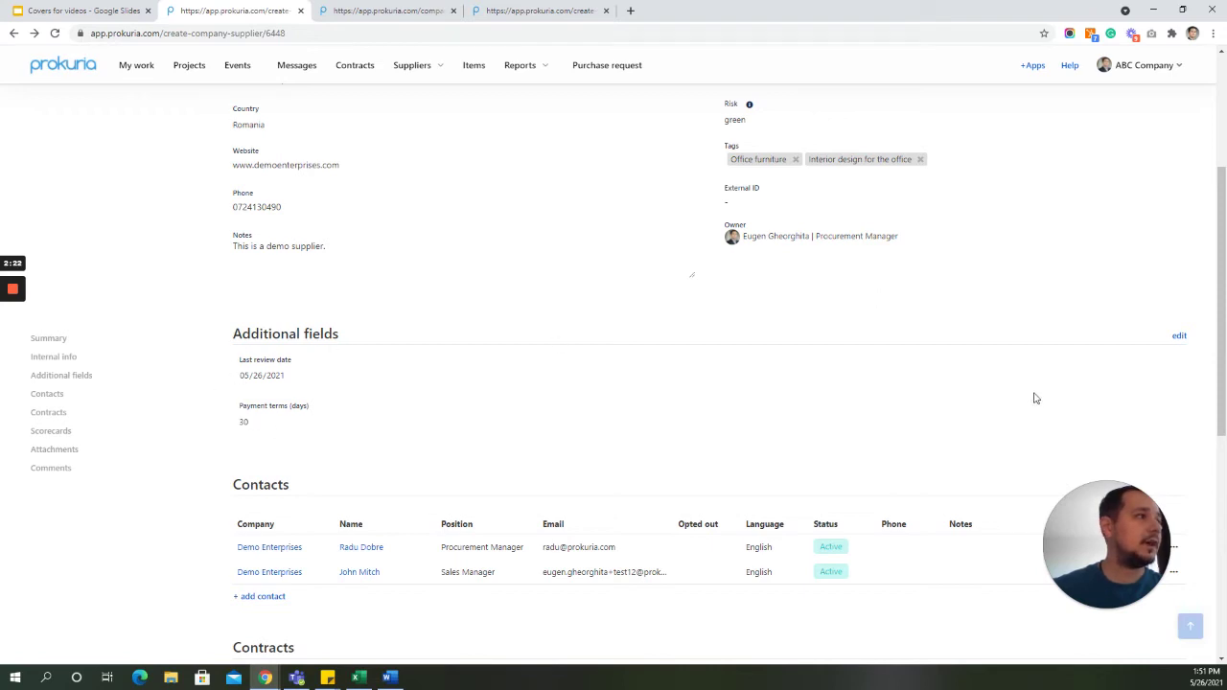
drag(1222, 421, 1221, 308)
click(1177, 106)
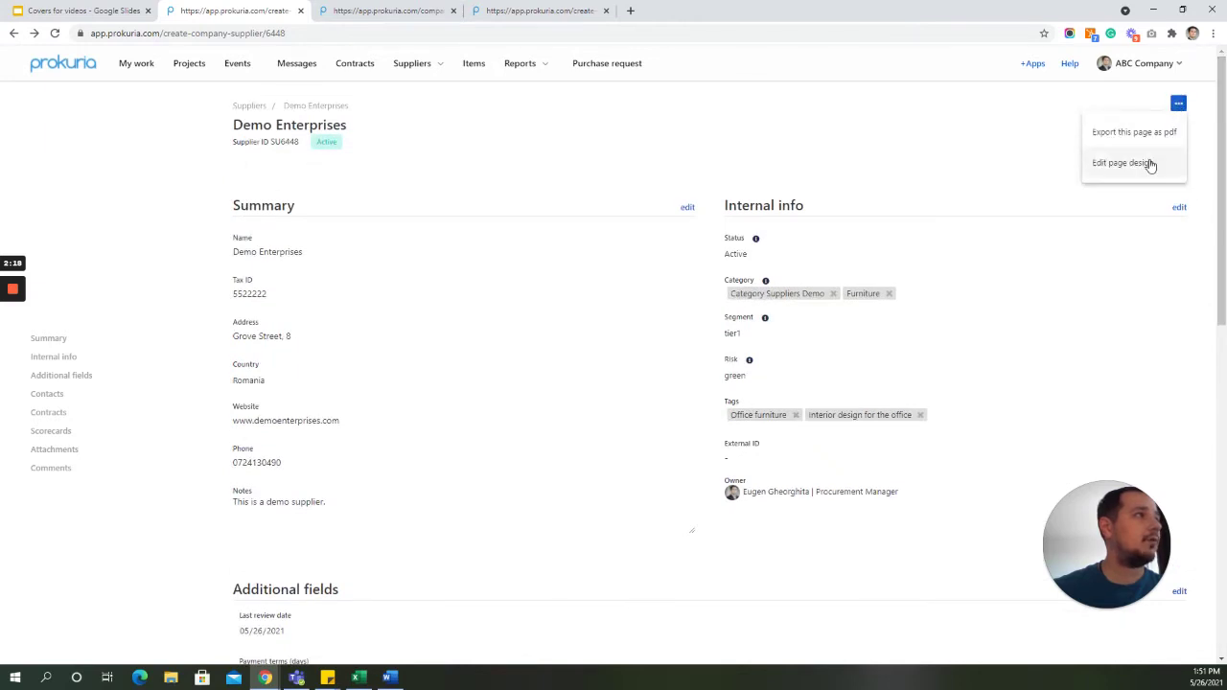
click(1150, 161)
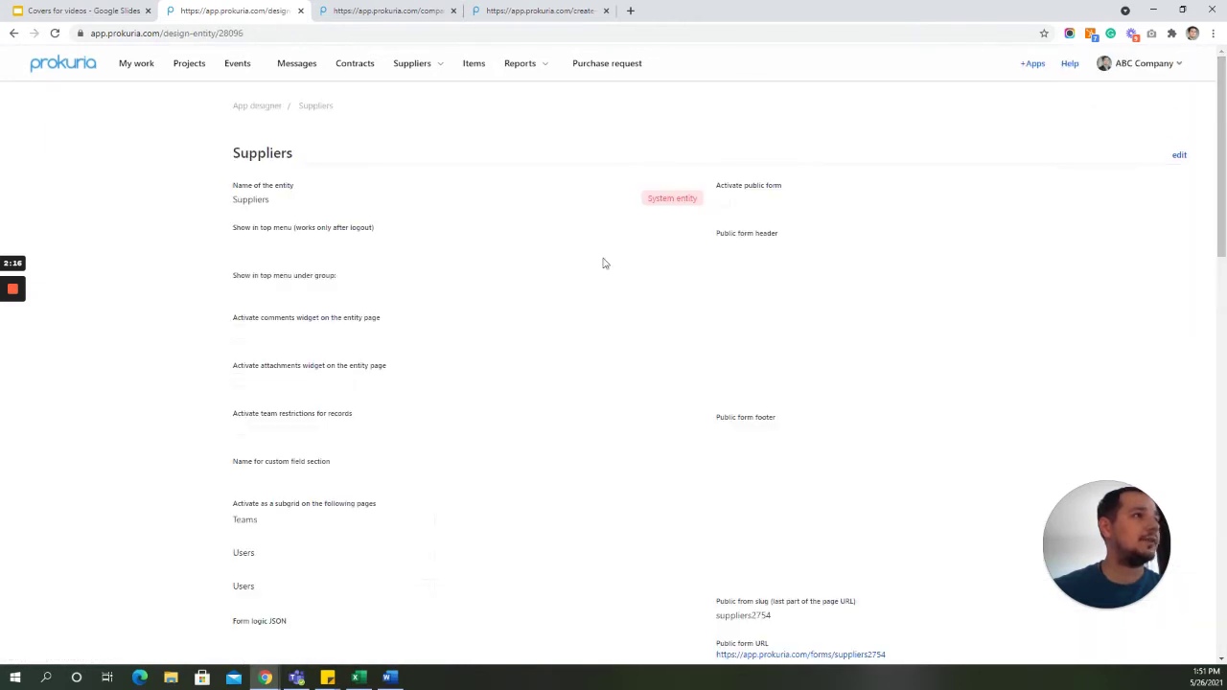
scroll(1131, 262, down, 3)
drag(1222, 230, 1224, 536)
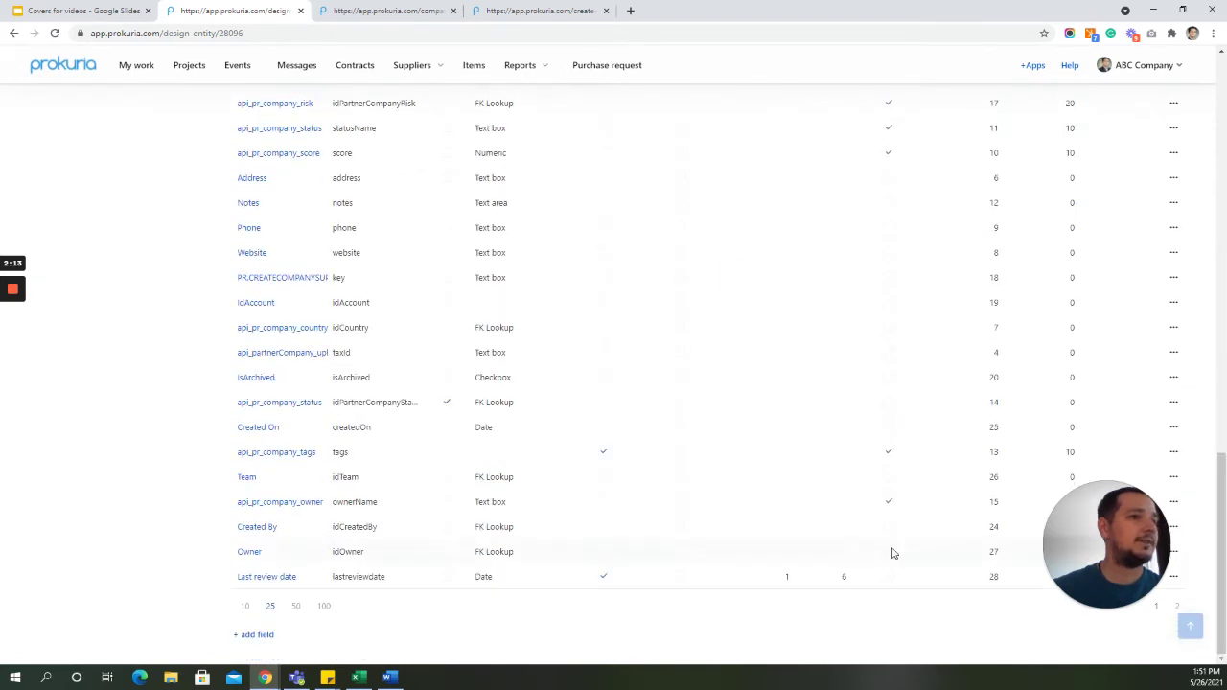
click(324, 605)
- View the settings for adding a new supplier field and return to the Demo Enterprises page without saving
click(257, 659)
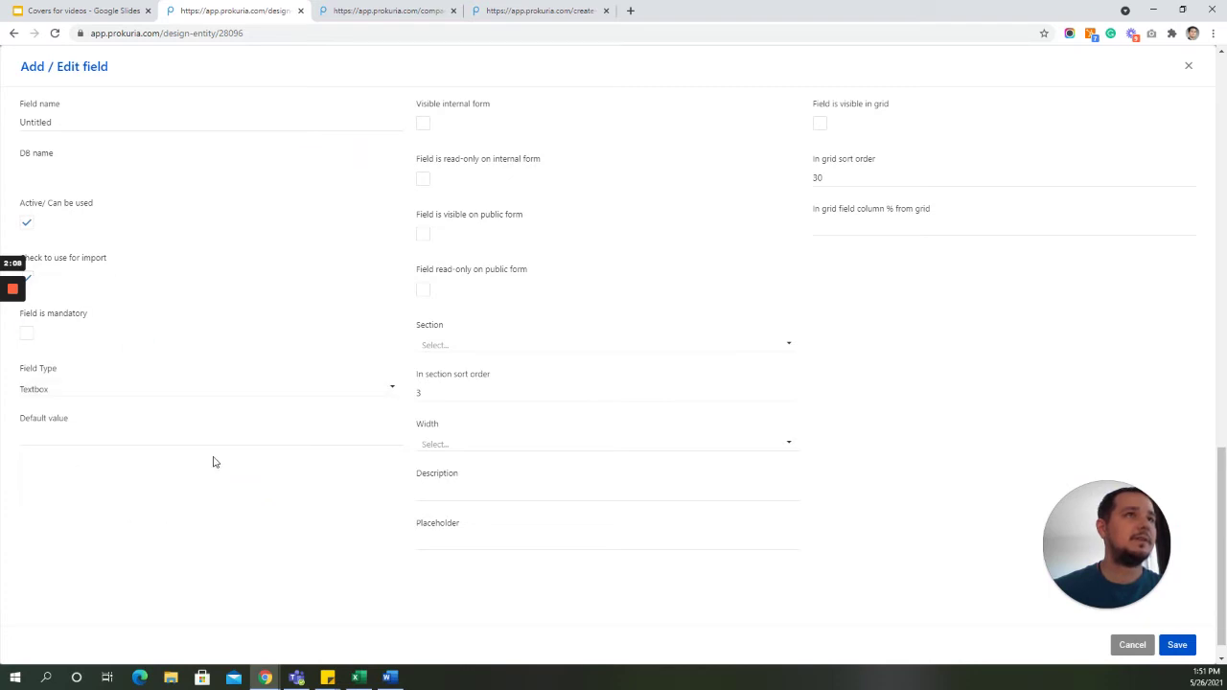
click(13, 32)
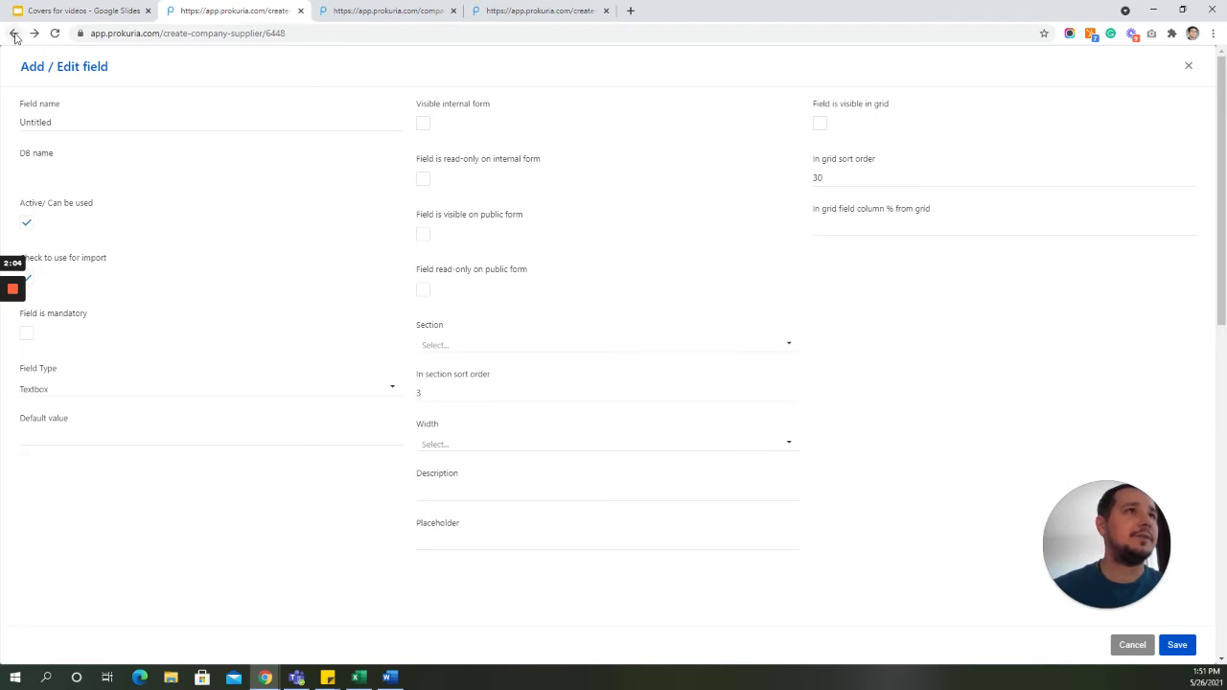
right_click(15, 34)
click(1135, 645)
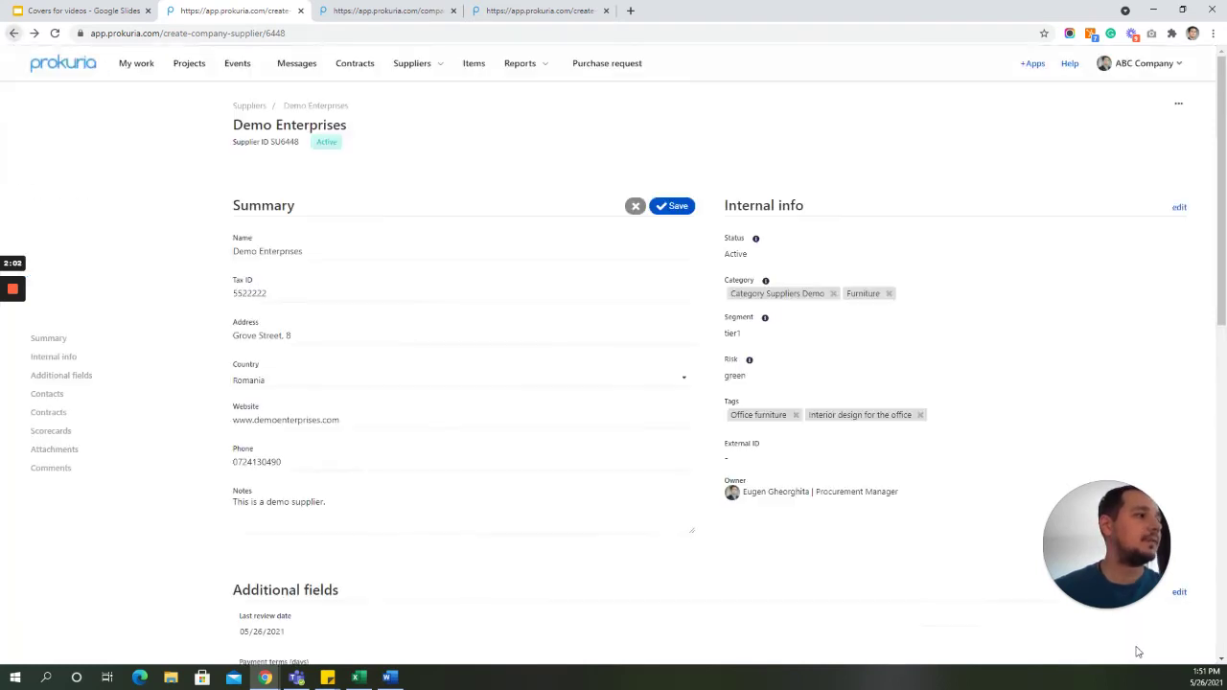
- Save the Summary section of Demo Enterprises and examine the supplier's contacts list
click(676, 208)
scroll(685, 251, down, 4)
scroll(686, 252, down, 1)
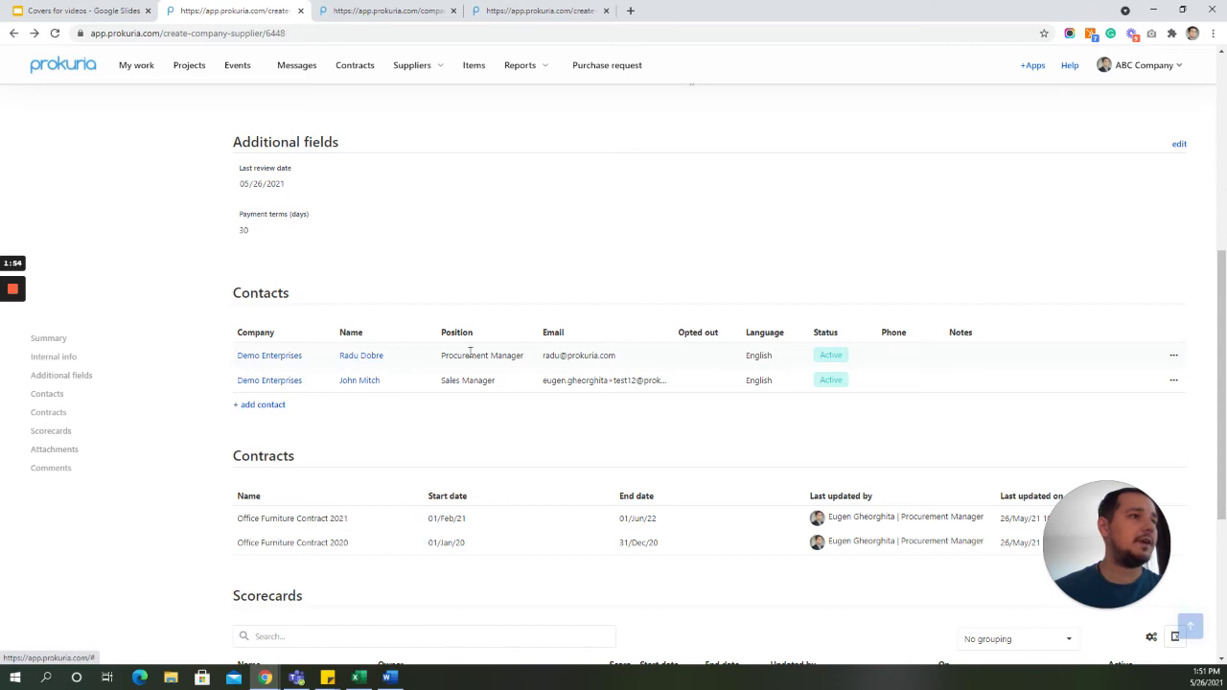
drag(598, 357, 469, 356)
click(412, 366)
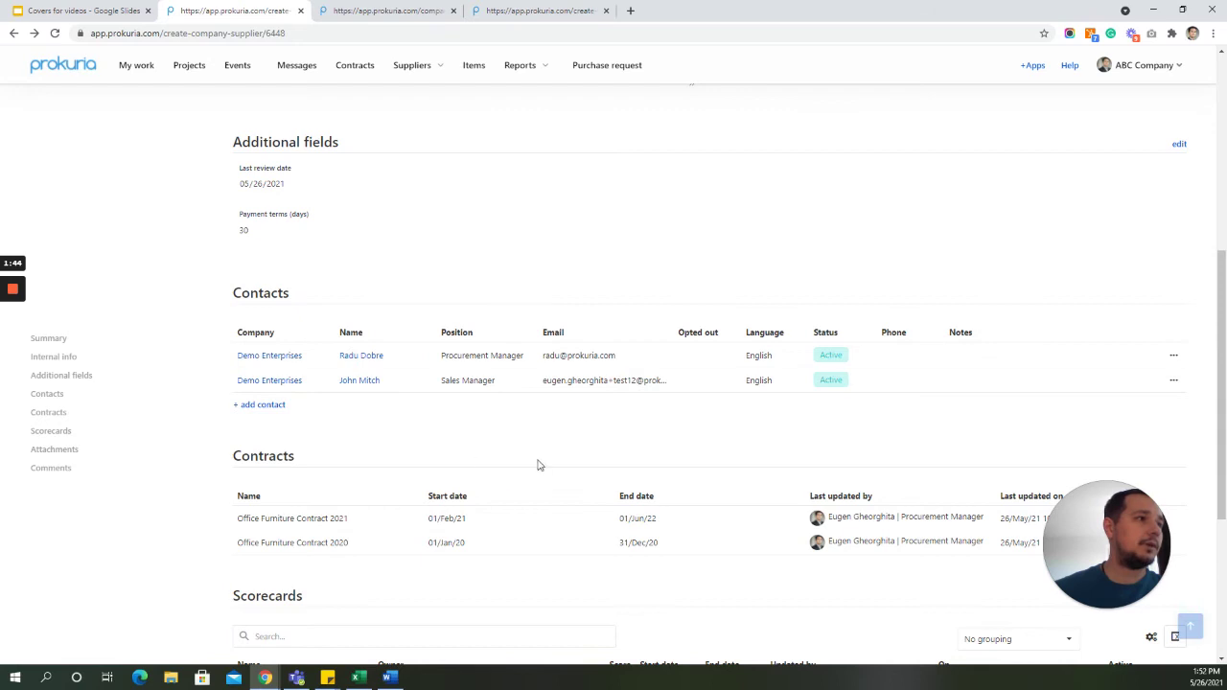
- Review the contracts list of Demo Enterprises and examine the criteria scores and total score in its Commercial Conditions Scorecard
scroll(511, 457, down, 2)
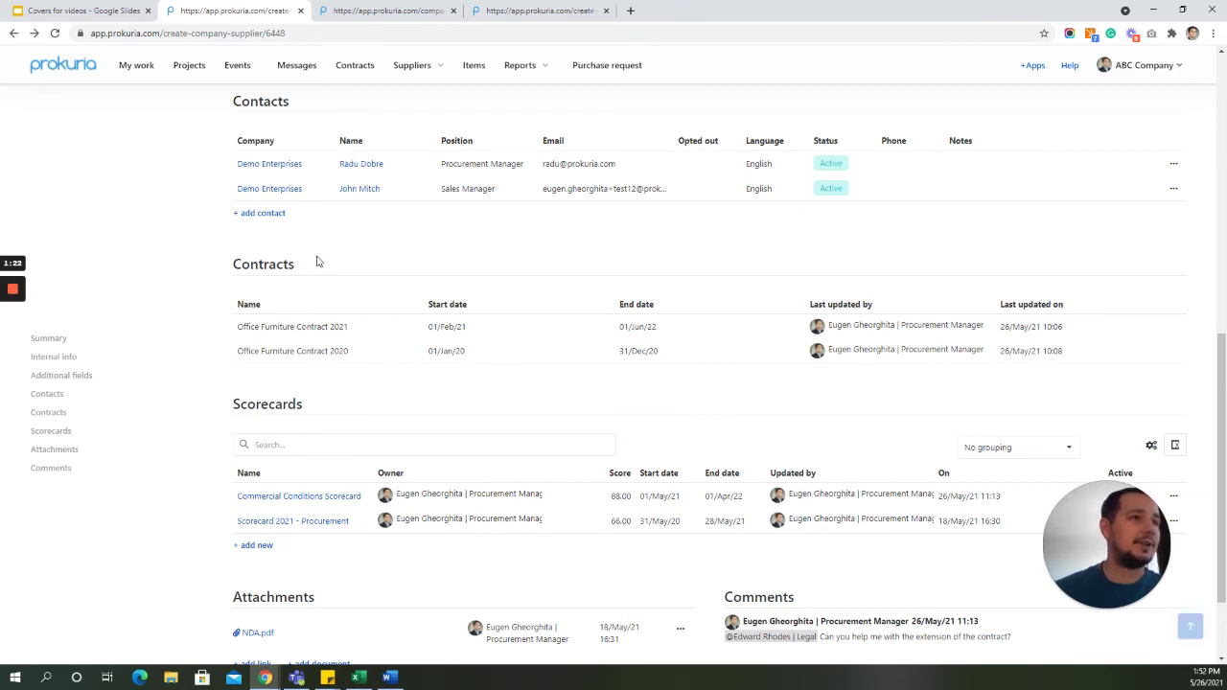
scroll(367, 320, down, 2)
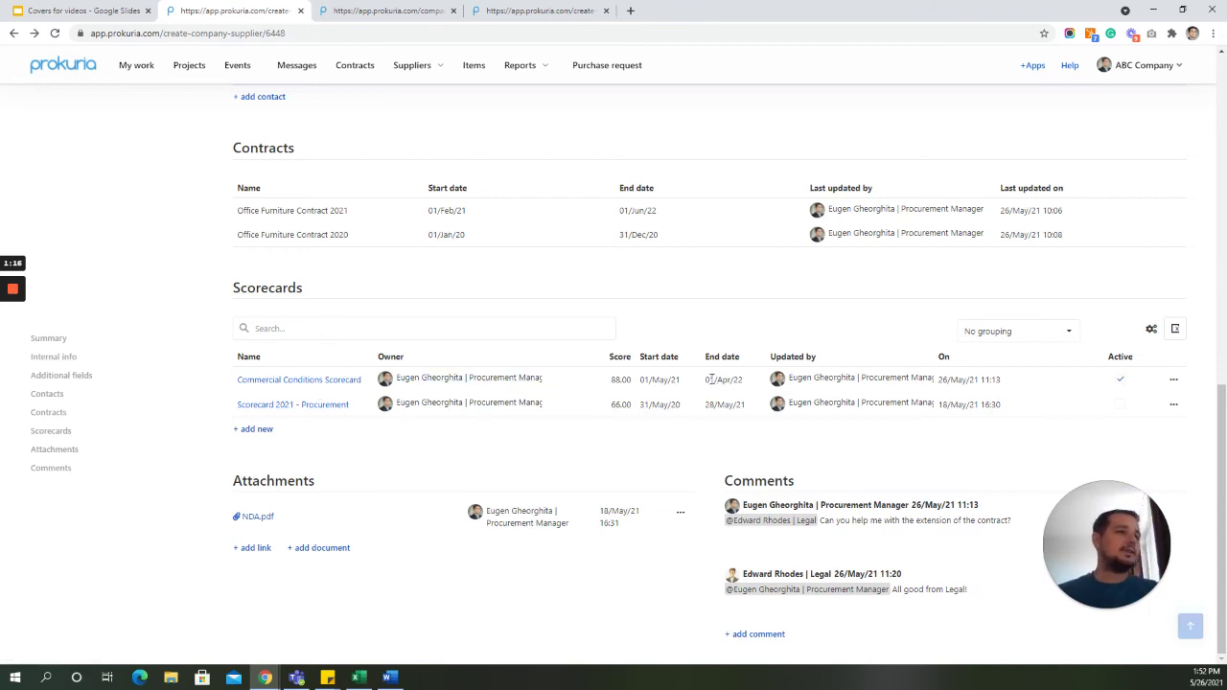
click(342, 381)
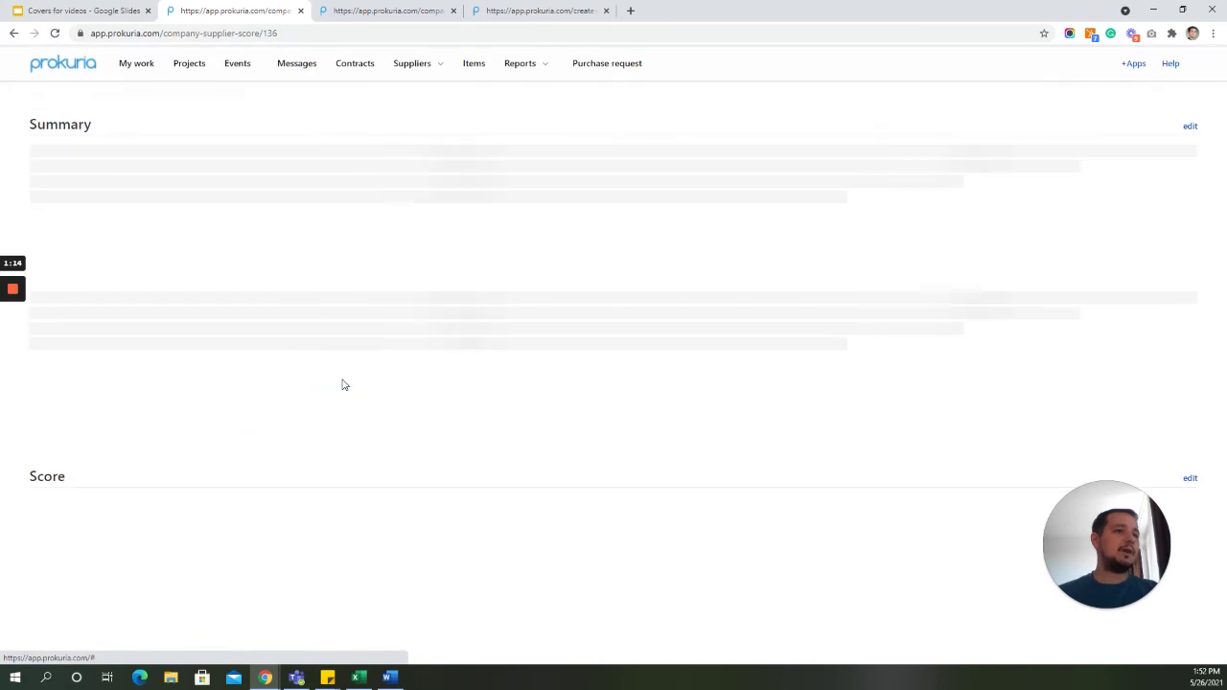
scroll(336, 414, down, 2)
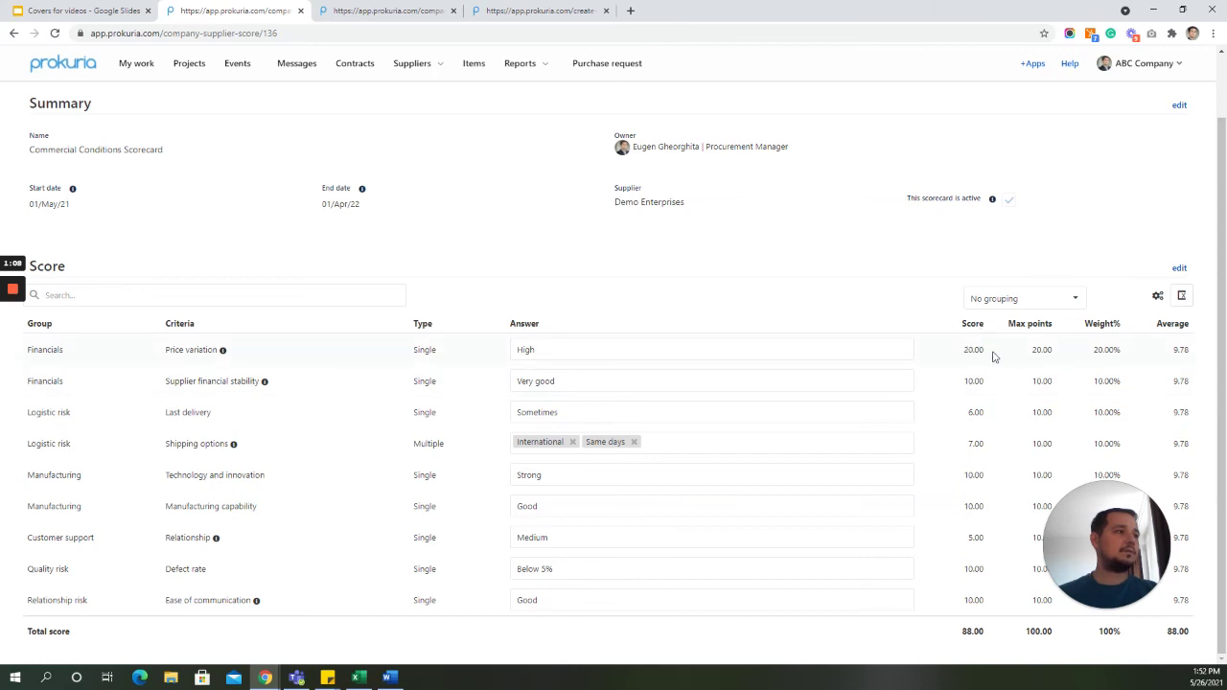
drag(960, 633, 991, 632)
click(992, 632)
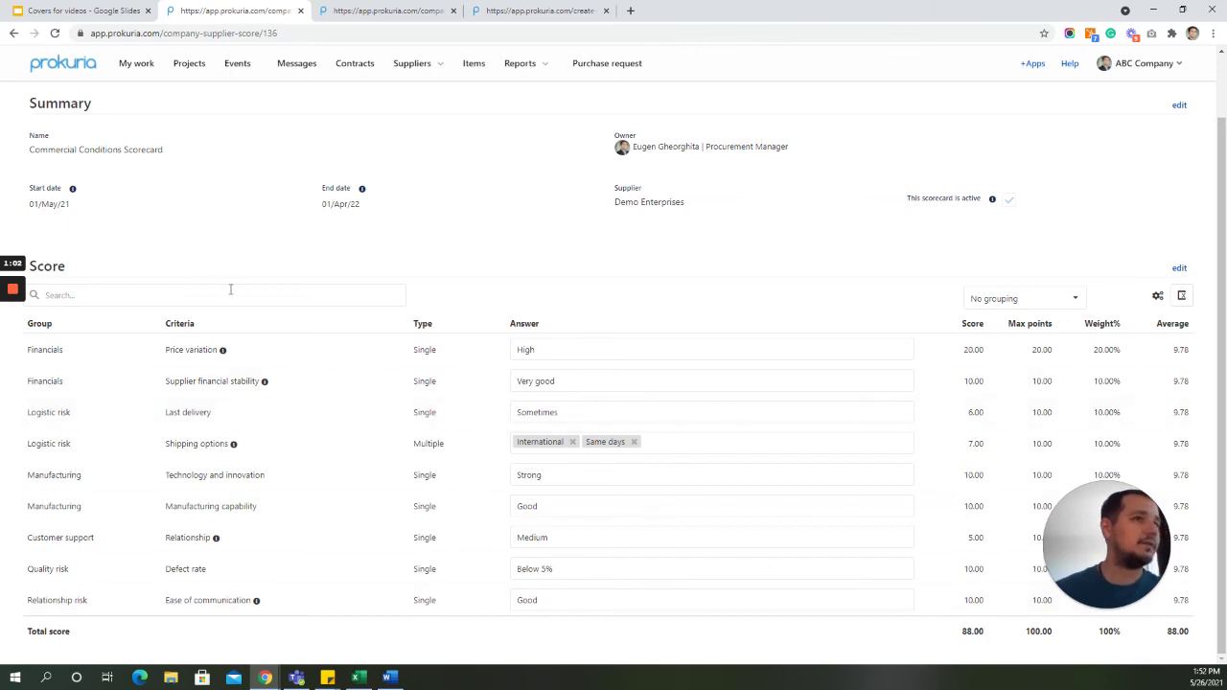
- Return to the Demo Enterprises page and examine its attachments and the comment asking for help with the contract extension
click(12, 34)
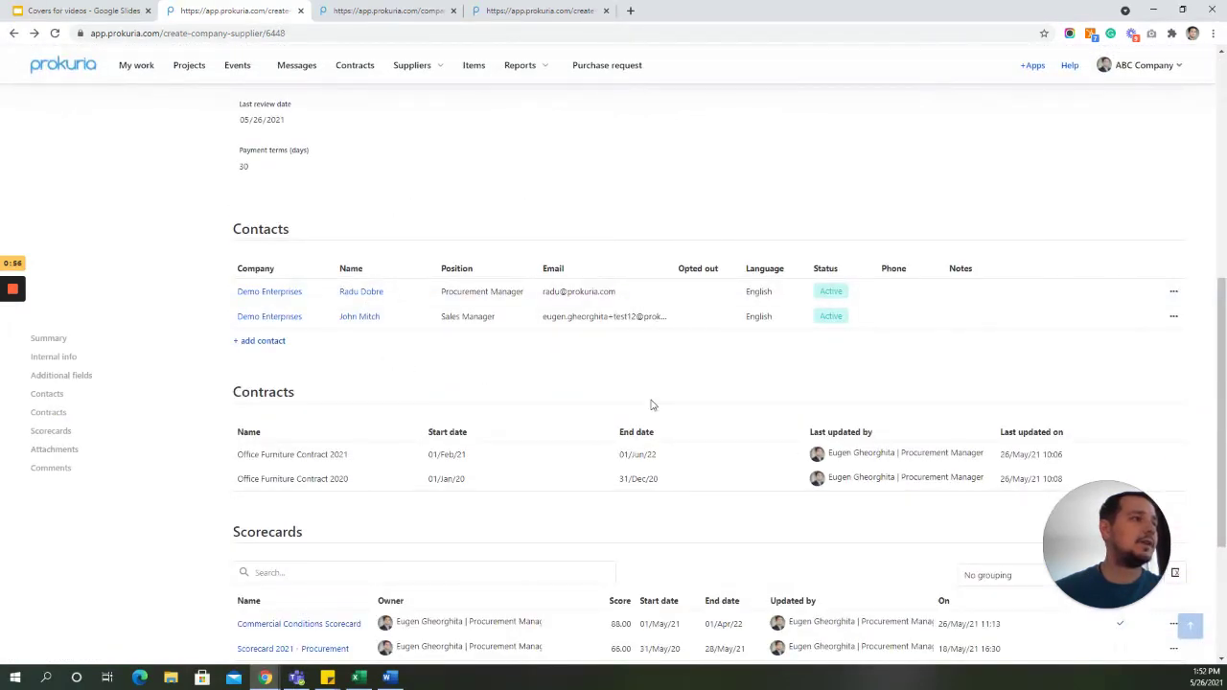
scroll(652, 404, down, 2)
scroll(706, 348, down, 1)
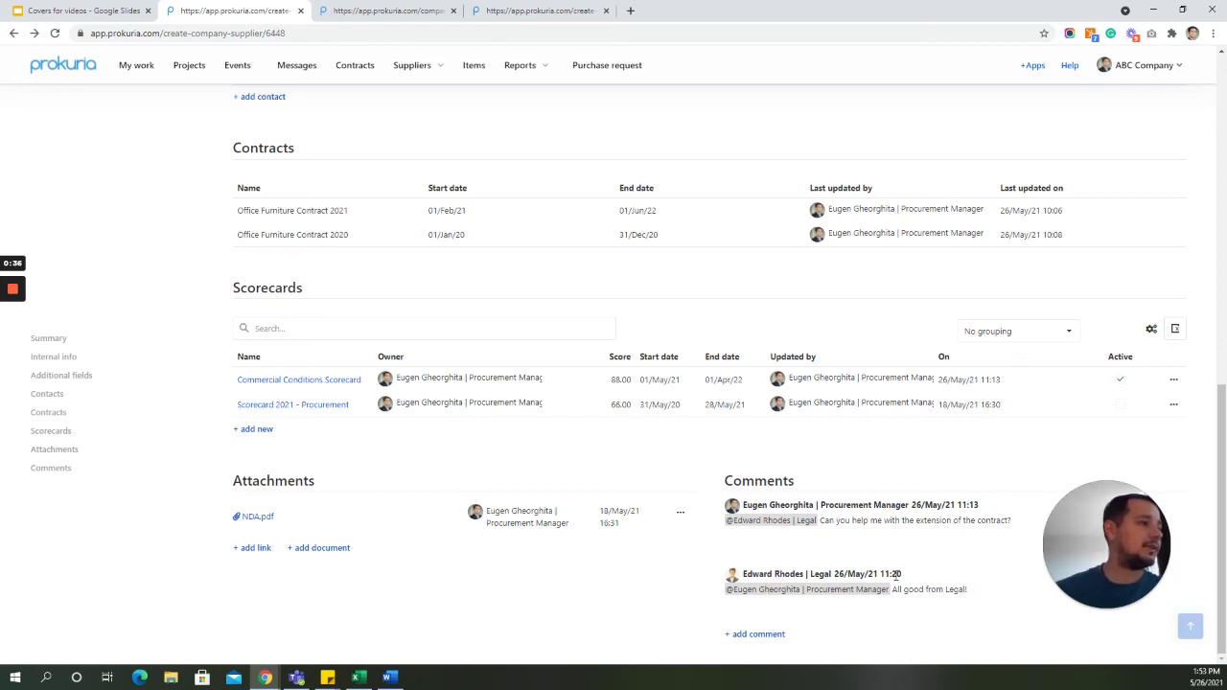
mouse_move(844, 520)
mouse_down()
mouse_move(975, 521)
mouse_move(820, 522)
mouse_up()
click(975, 522)
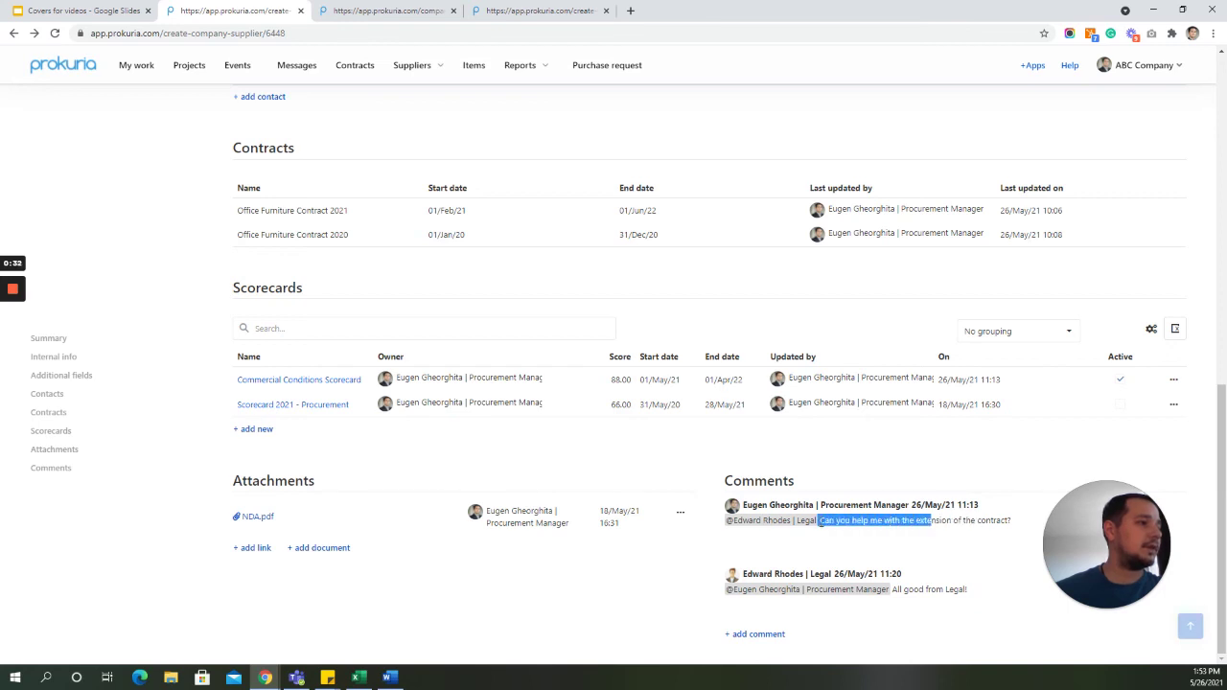
click(825, 522)
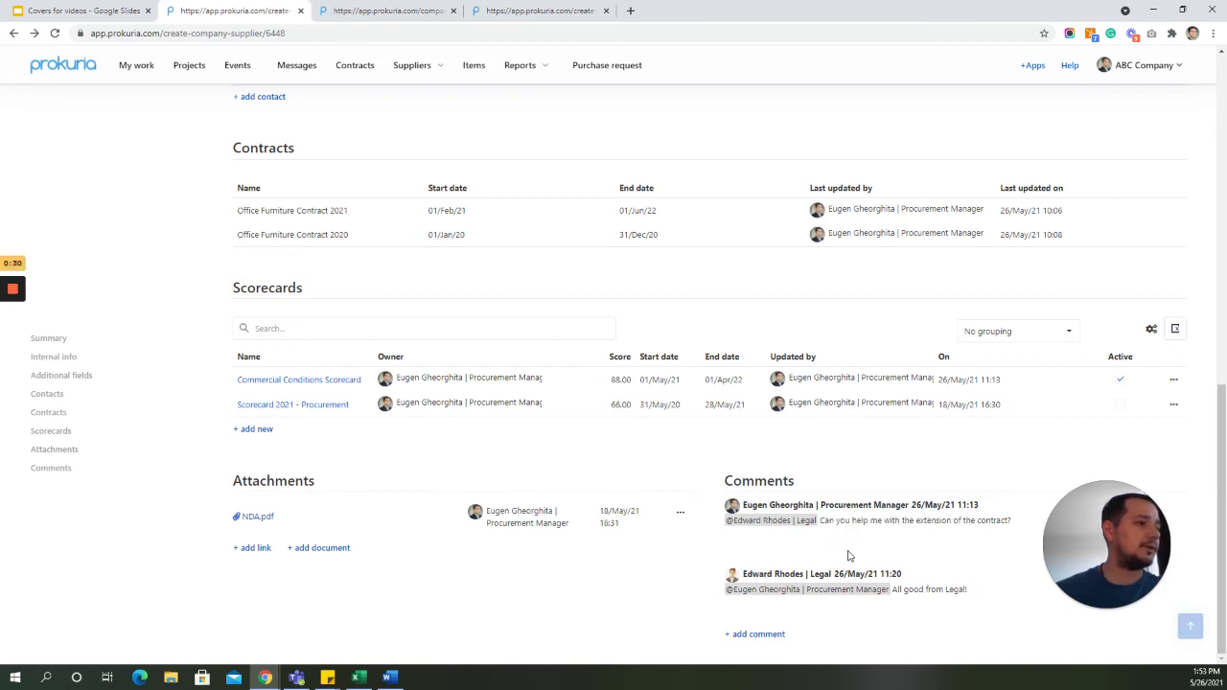